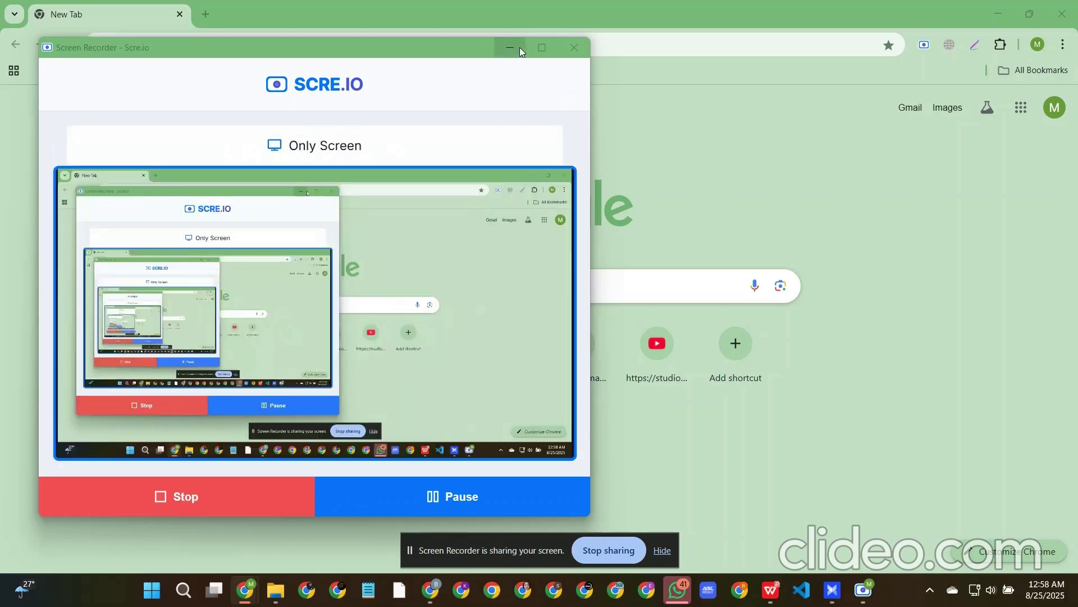
# Step: Minimise the Screen Recorder, hide the sharing notice, and minimise Chrome to show the desktop
pyautogui.click(519, 48)
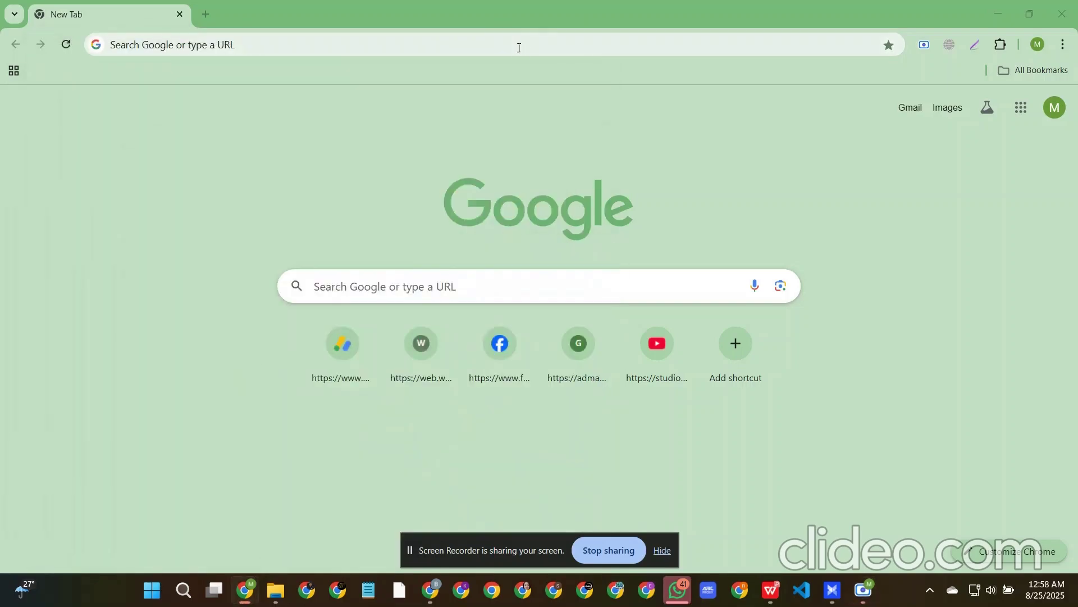
pyautogui.click(662, 551)
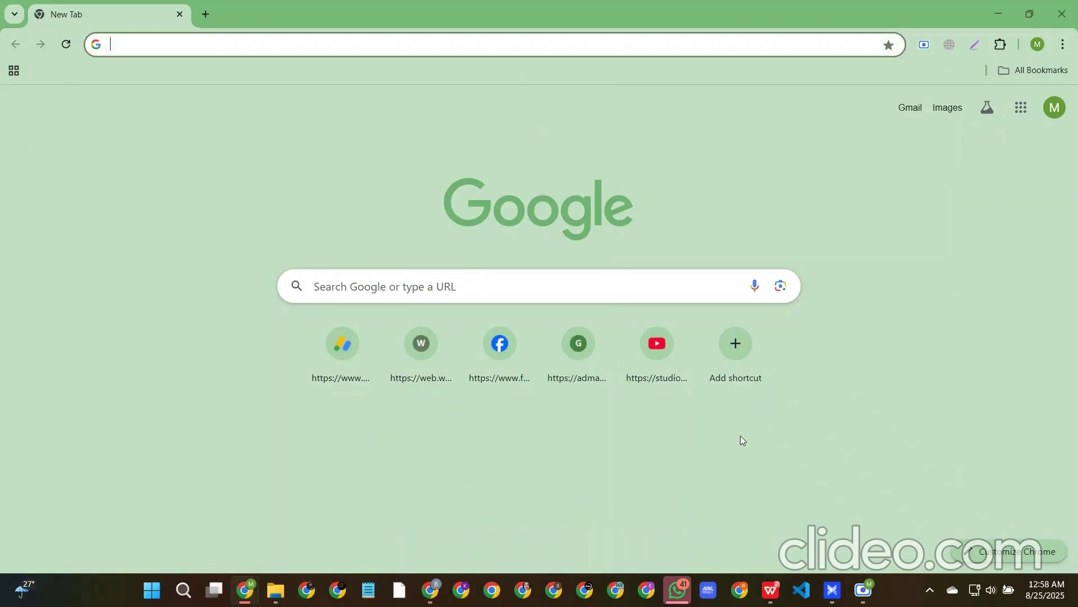
pyautogui.click(992, 14)
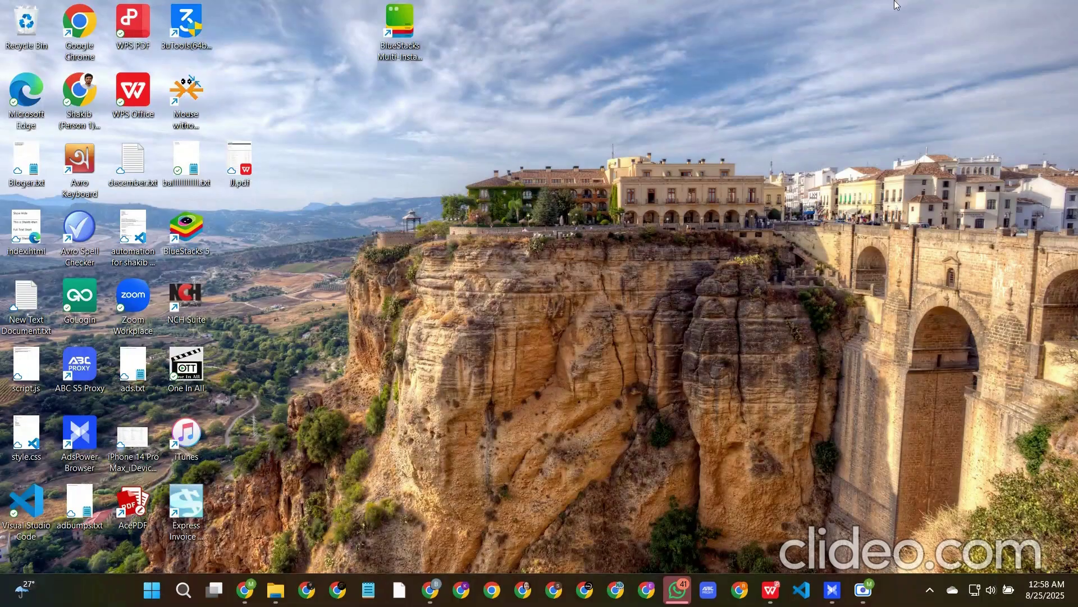
# Step: Minimise AdsPower Browser and launch Chrome with the chosen profile
pyautogui.click(832, 590)
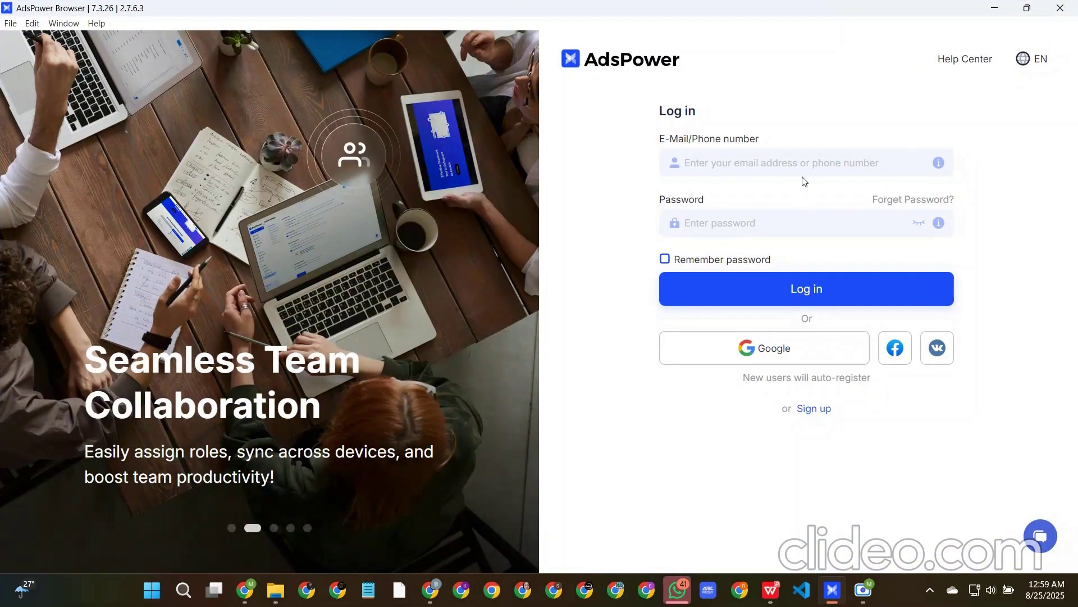
pyautogui.click(995, 8)
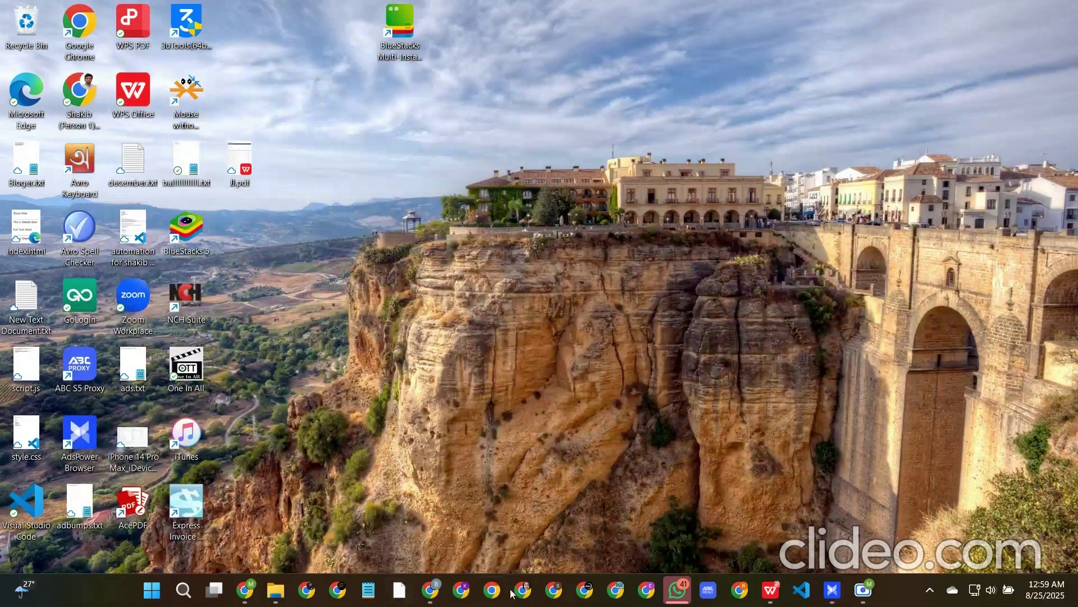
pyautogui.click(492, 590)
pyautogui.scroll(-5, 579, 394)
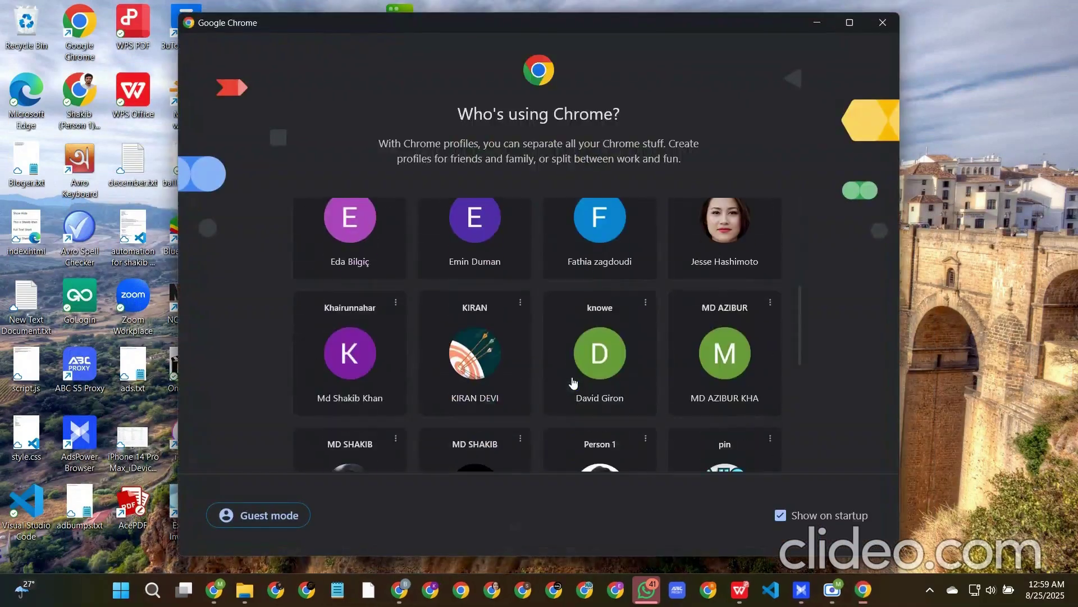
pyautogui.click(584, 449)
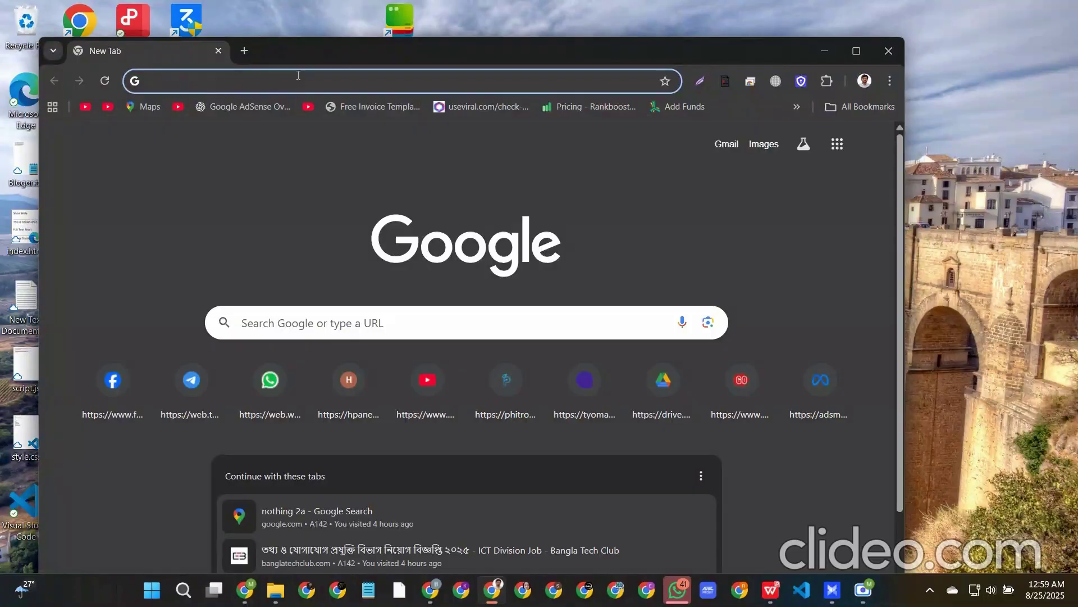
# Step: Search Google for 'adspower', open the Download page, and dismiss the sign-in prompt
pyautogui.write('adspower')
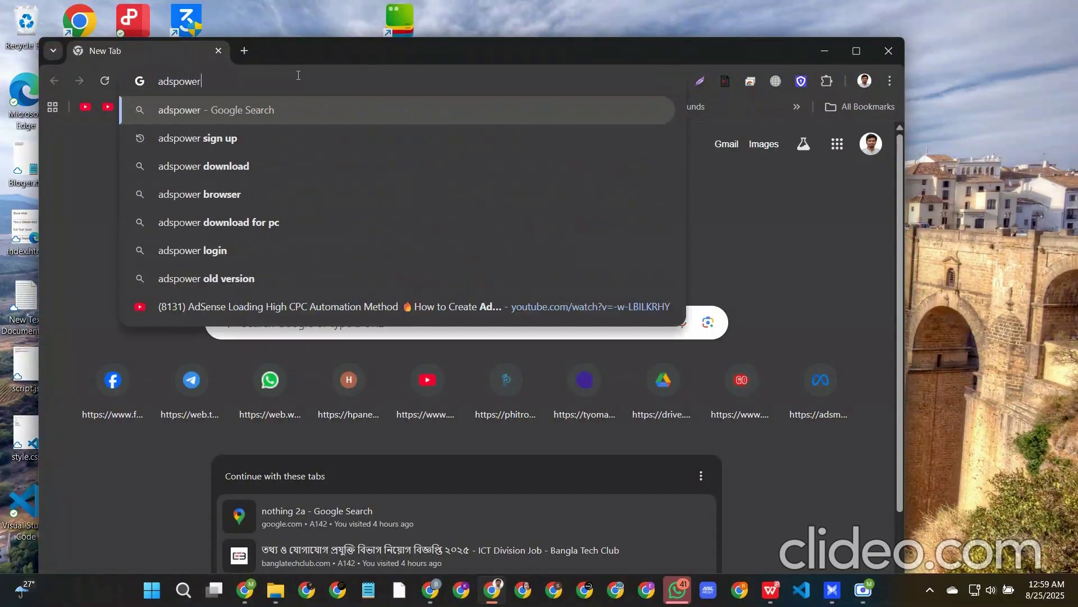
pyautogui.press('Return')
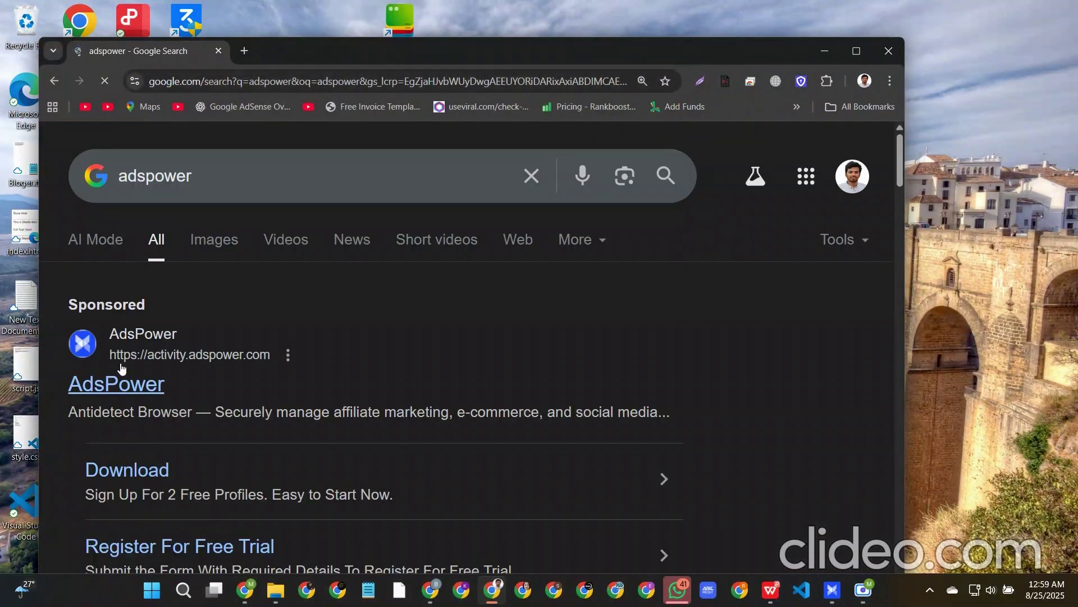
pyautogui.click(131, 477)
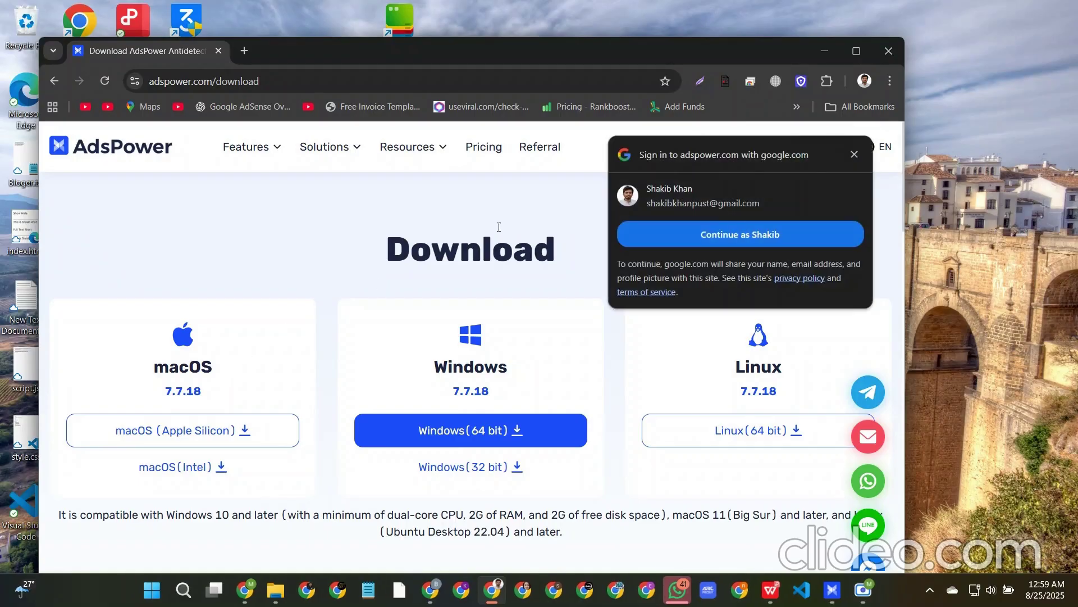
pyautogui.click(855, 154)
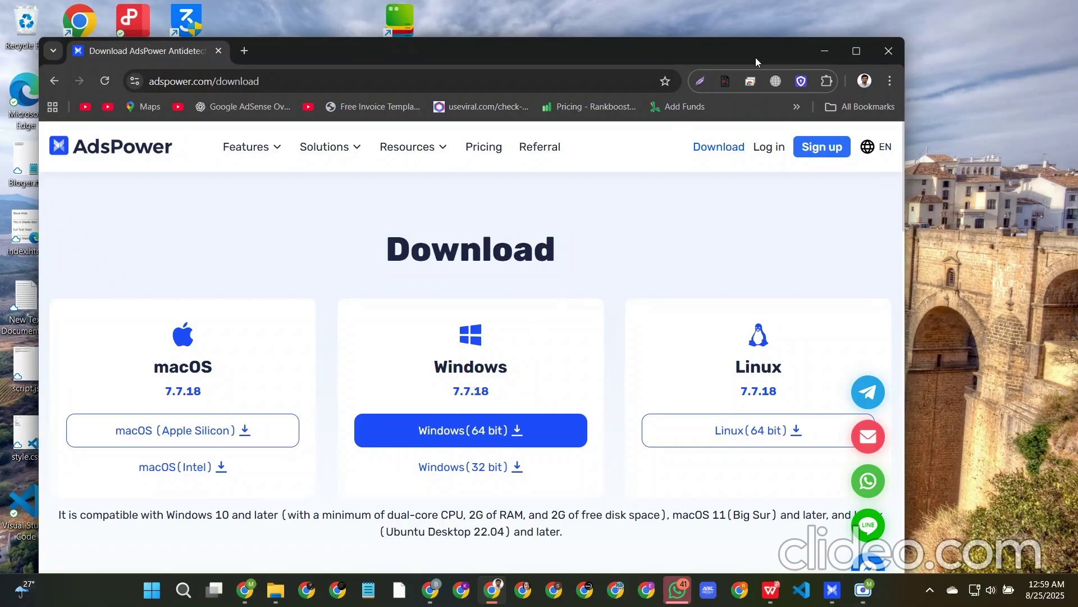
# Step: Add a blank Chrome tab, then switch AdsPower to its sign-up form and minimise it
pyautogui.click(244, 50)
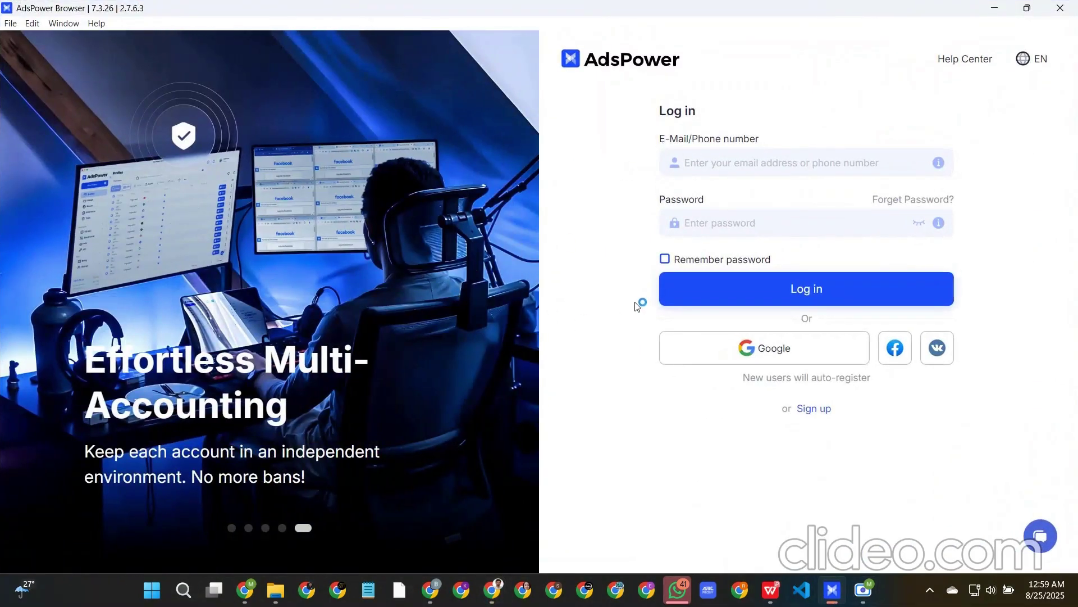
pyautogui.click(813, 413)
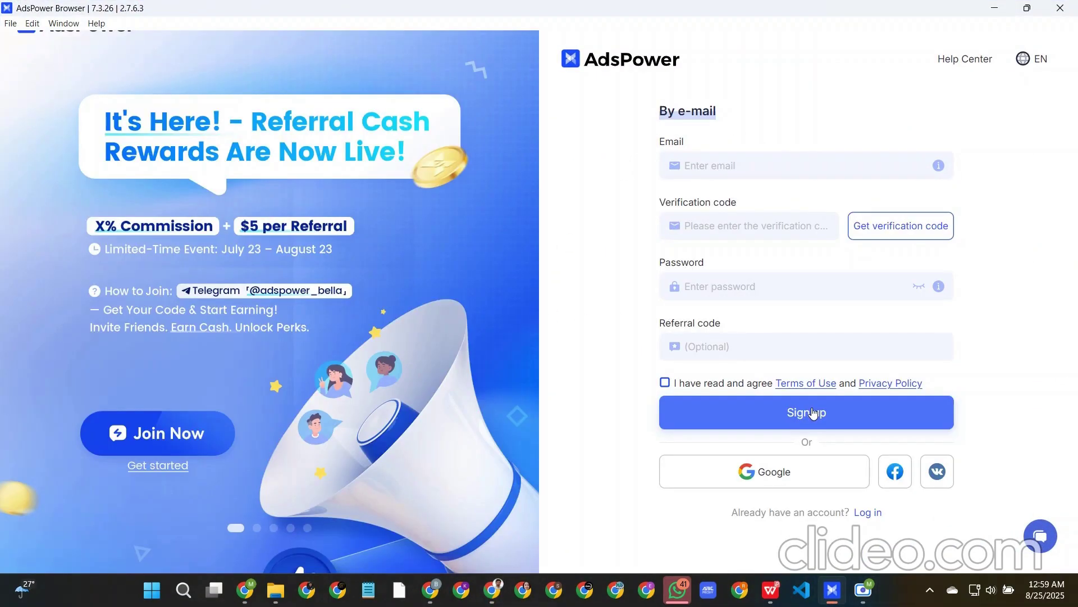
pyautogui.click(994, 8)
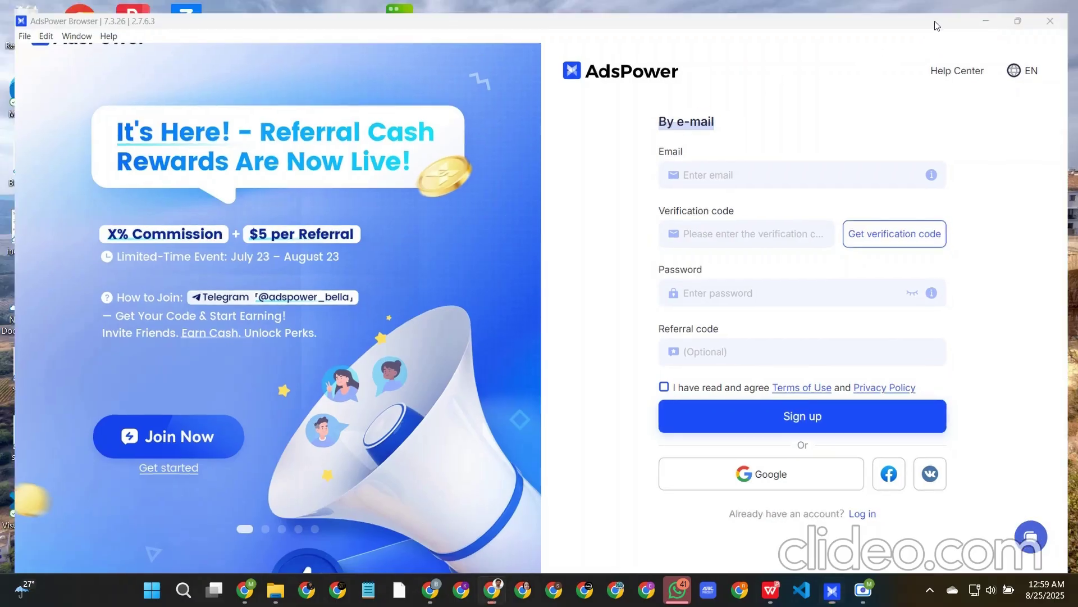
# Step: Search 'tempmail', open temp-mail.org, and copy the generated temporary address
pyautogui.write('te')
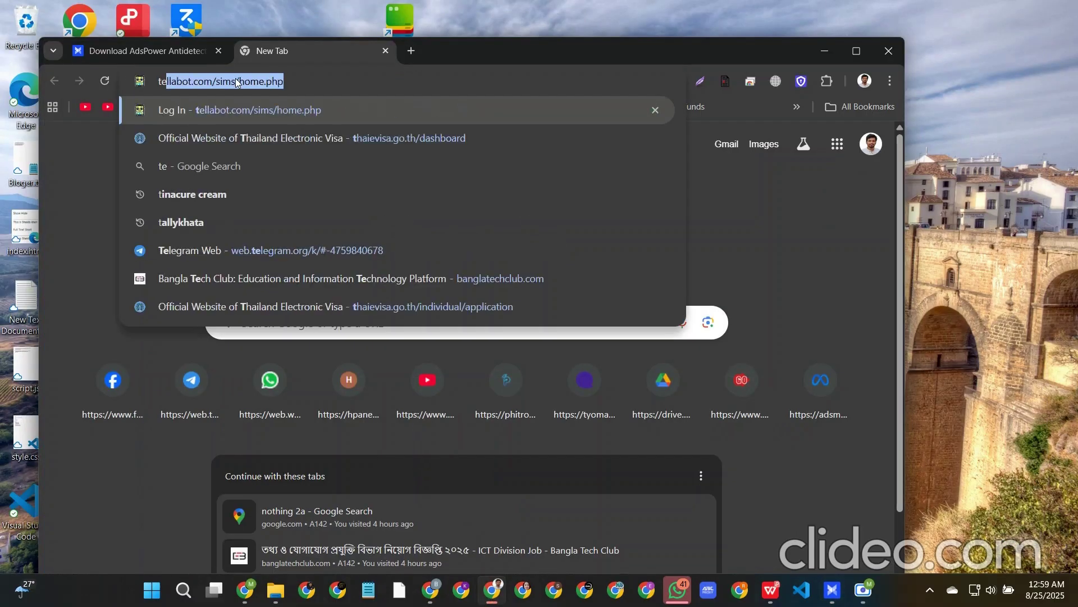
pyautogui.write('mpmail')
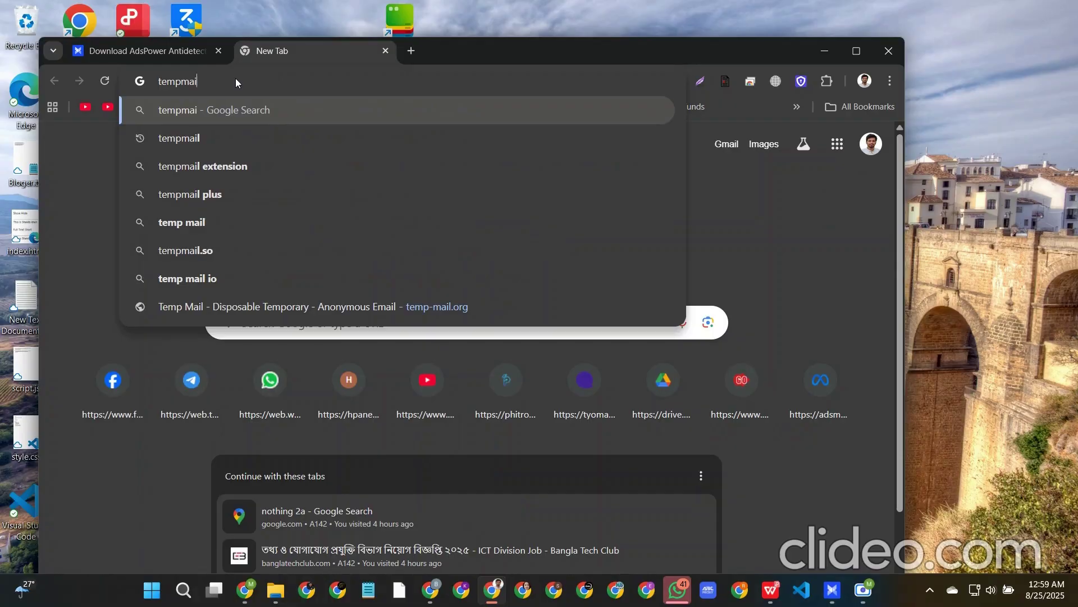
pyautogui.press('Return')
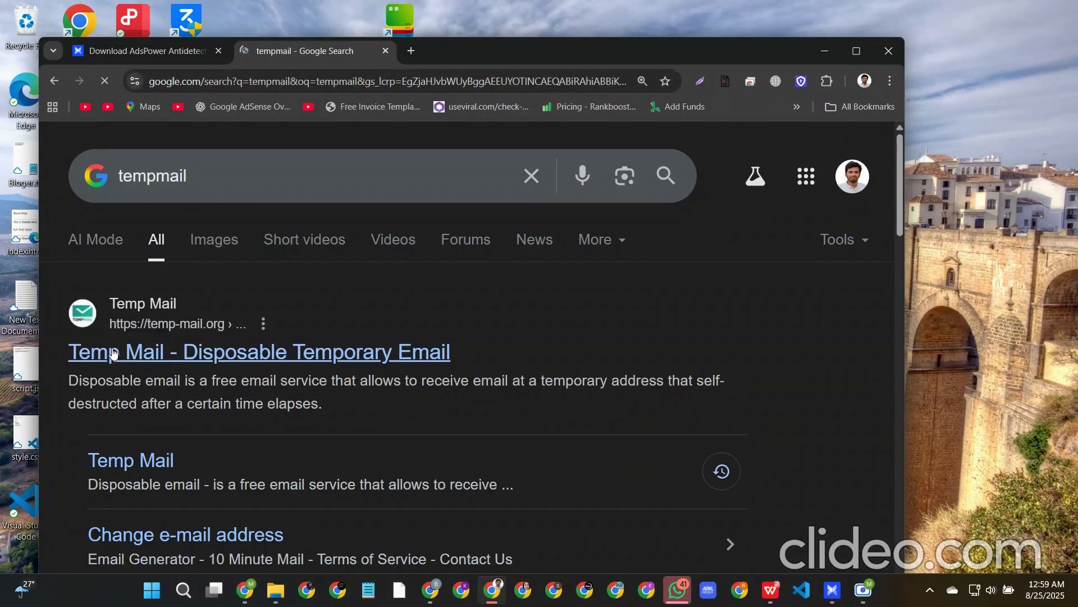
pyautogui.click(111, 353)
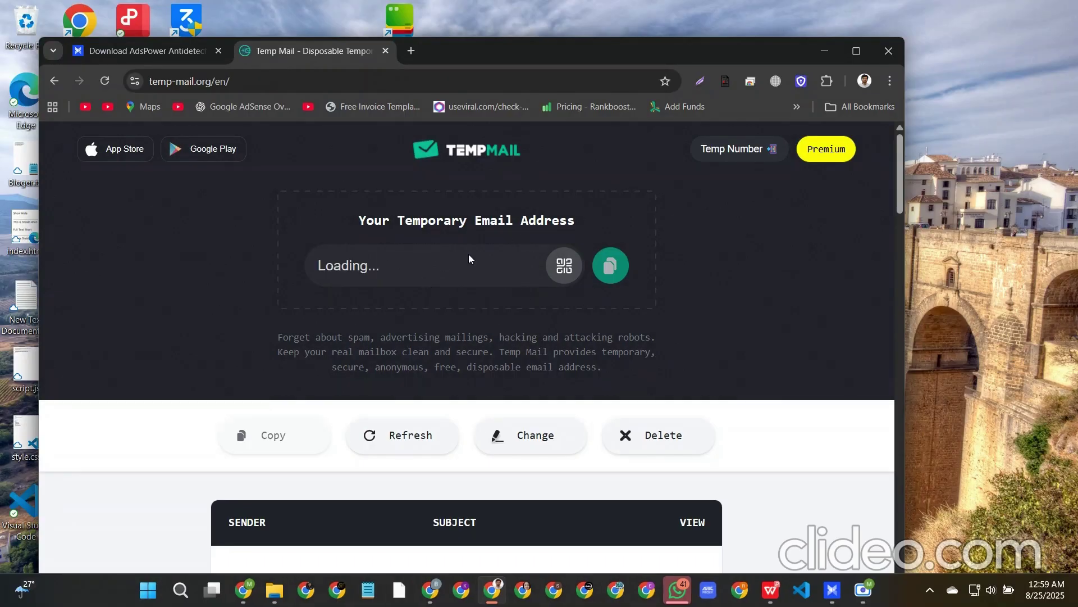
pyautogui.click(610, 263)
# Step: Paste the temporary address into the sign-up Email field and request a code, solving the slider captcha
pyautogui.click(832, 589)
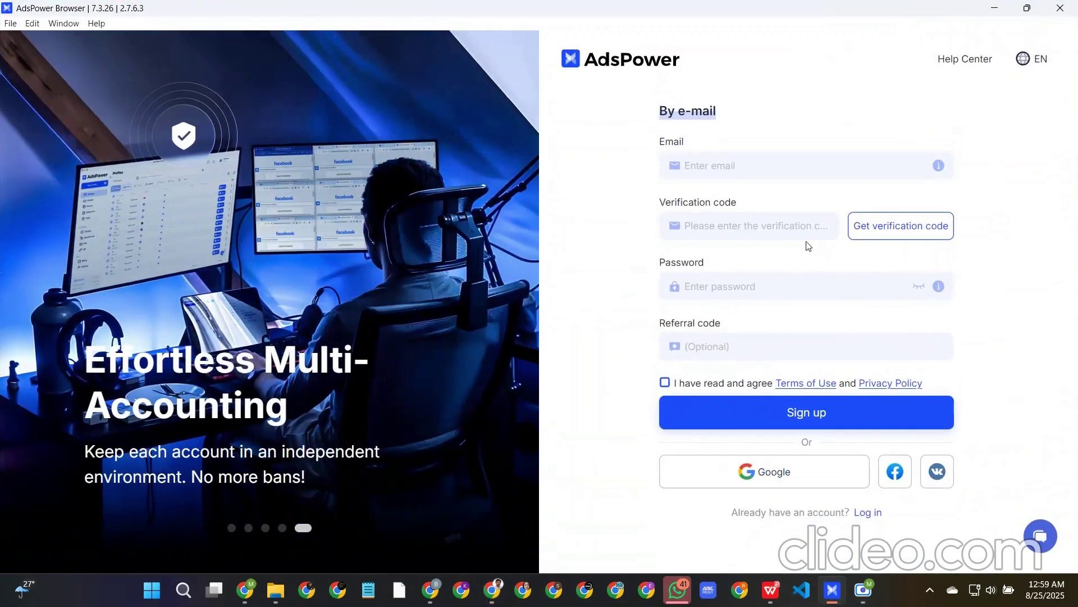
pyautogui.click(770, 167)
pyautogui.hotkey('ctrl', 'v')
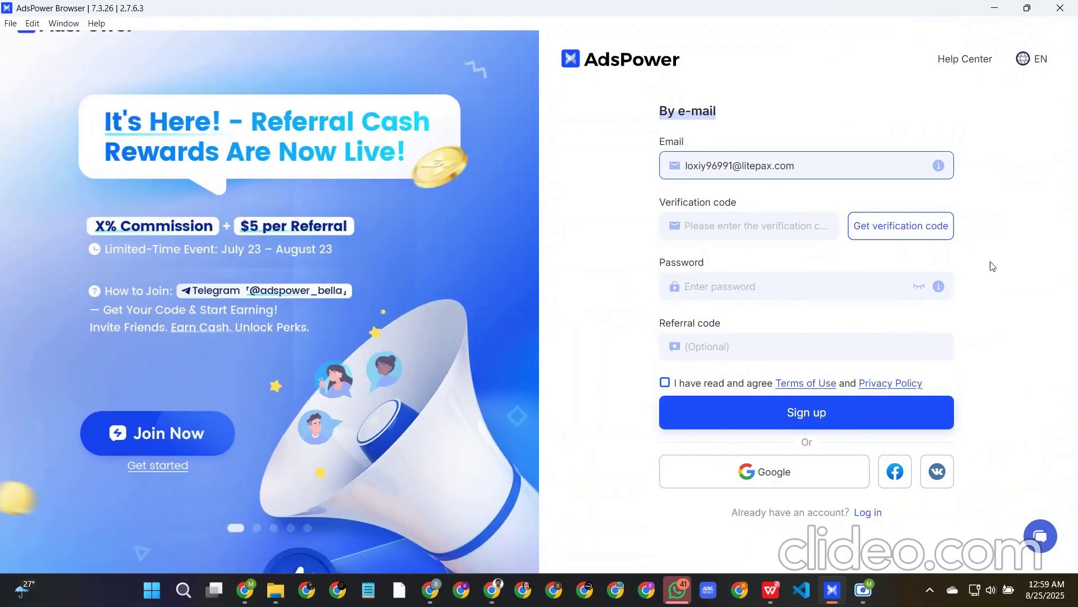
pyautogui.click(924, 228)
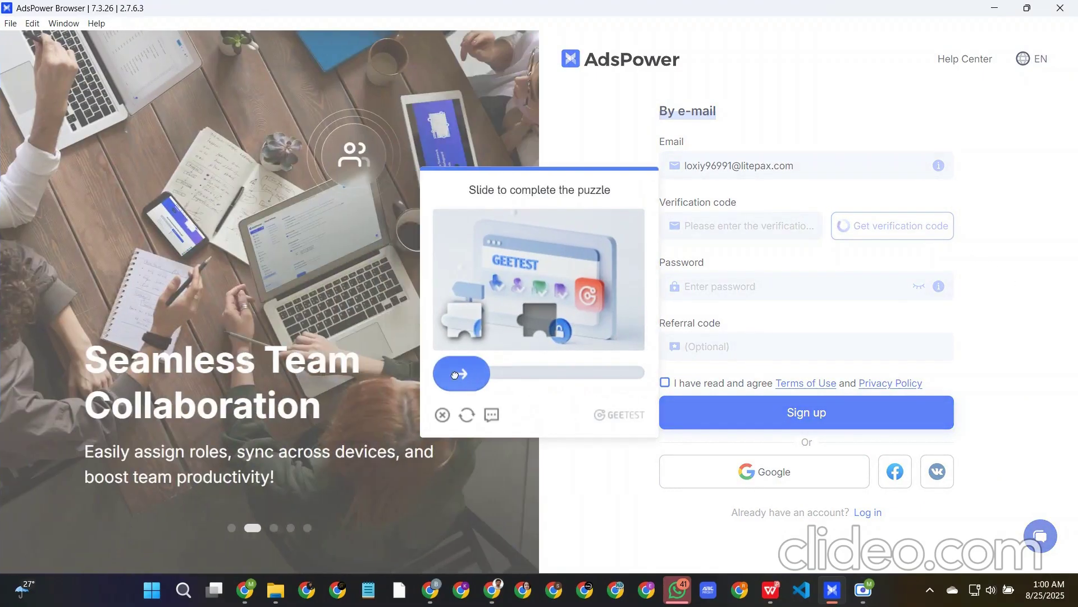
pyautogui.moveTo(456, 374); pyautogui.dragTo(531, 377)
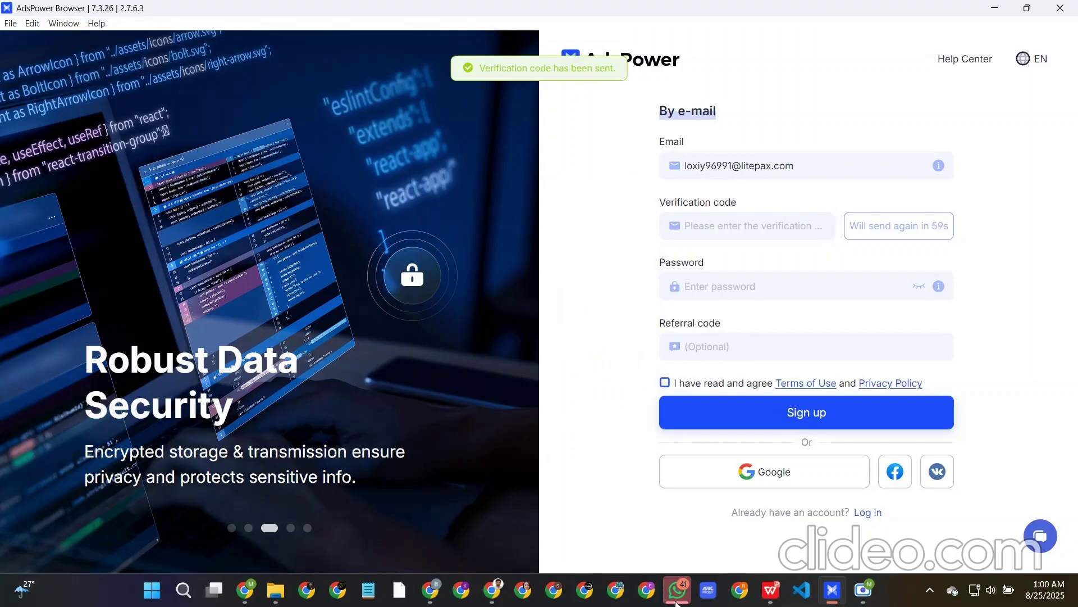
# Step: Refresh the Temp Mail inbox until the AdsPower verification email arrives, then open it
pyautogui.click(492, 590)
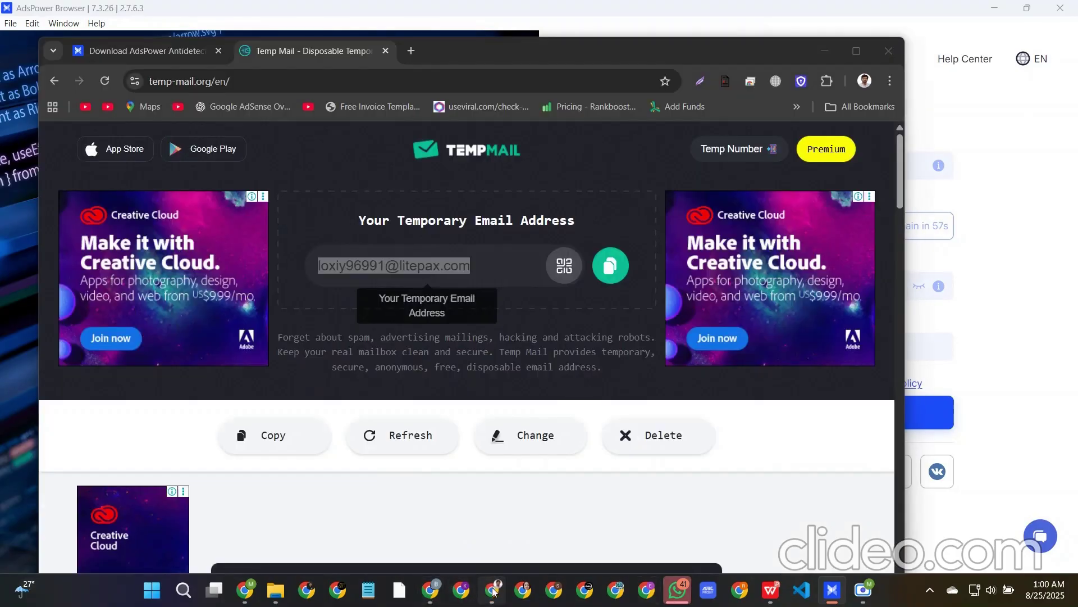
pyautogui.scroll(-5, 531, 355)
pyautogui.scroll(2, 532, 354)
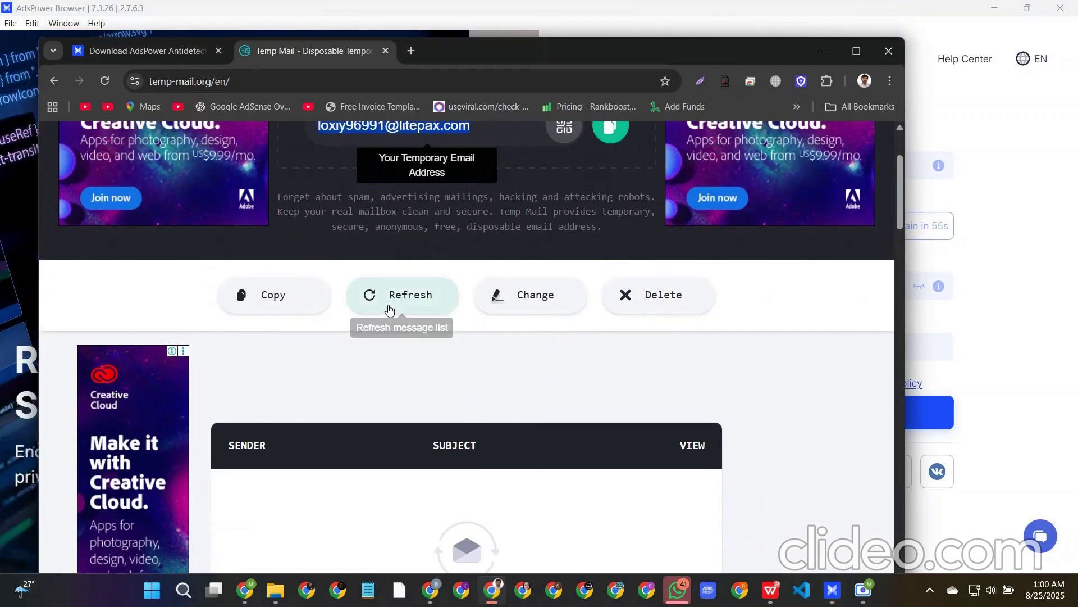
pyautogui.click(390, 306)
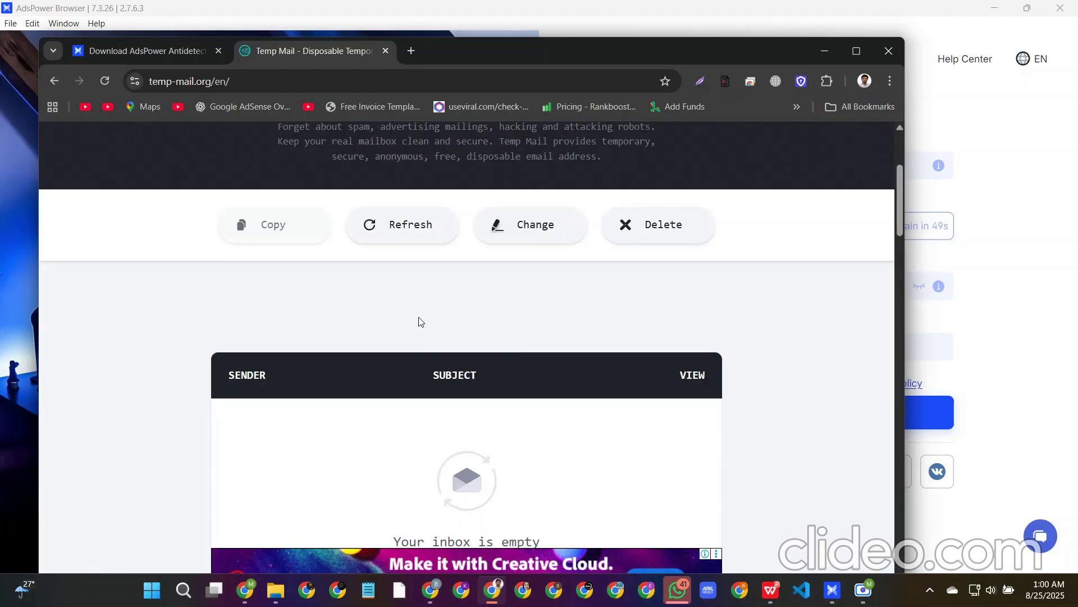
pyautogui.click(409, 235)
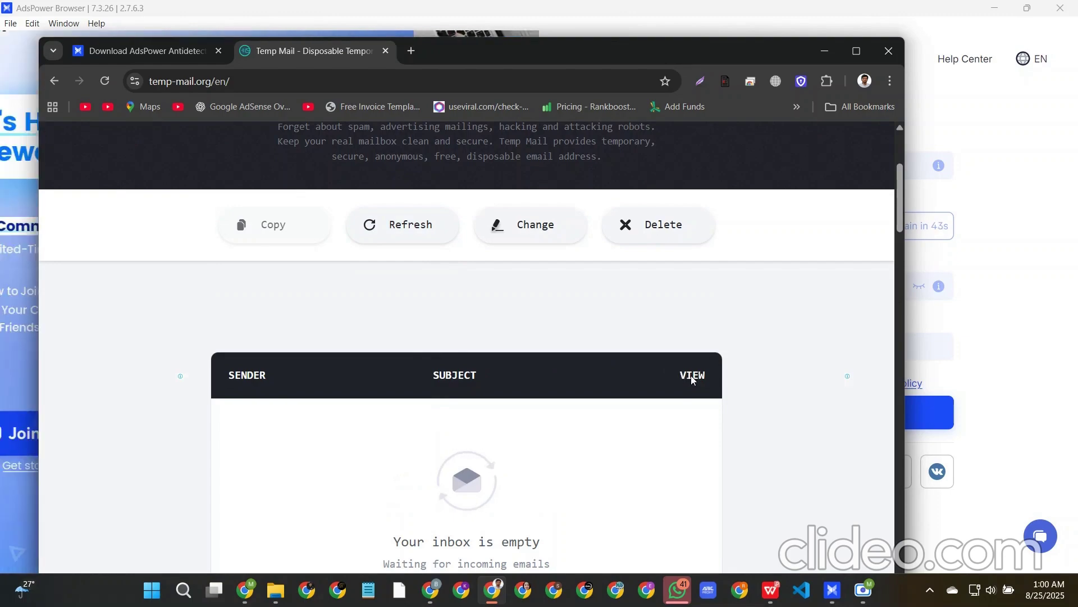
pyautogui.scroll(-3, 578, 386)
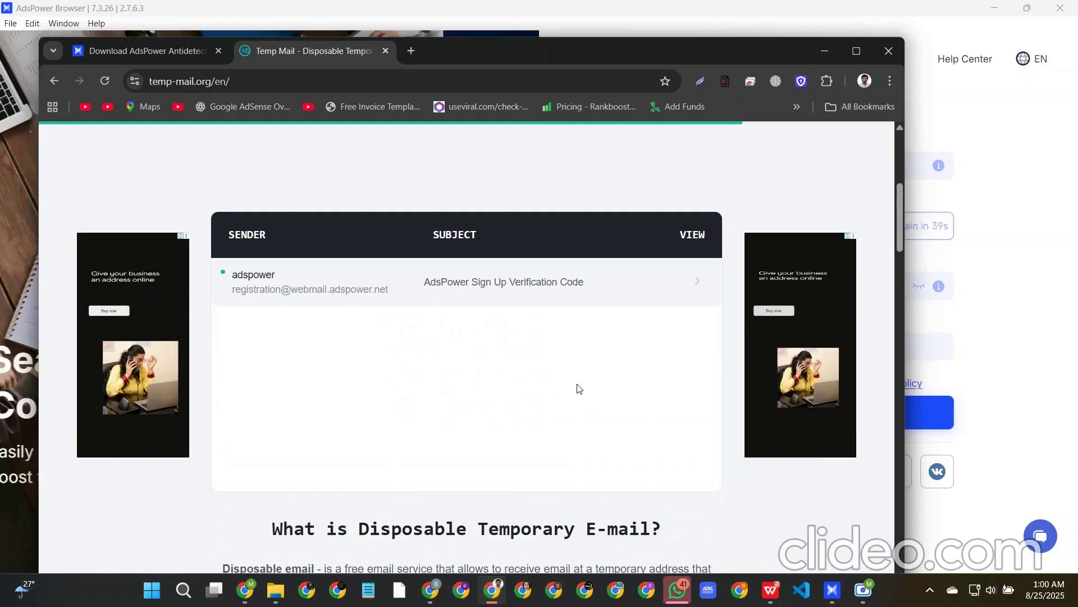
pyautogui.click(663, 287)
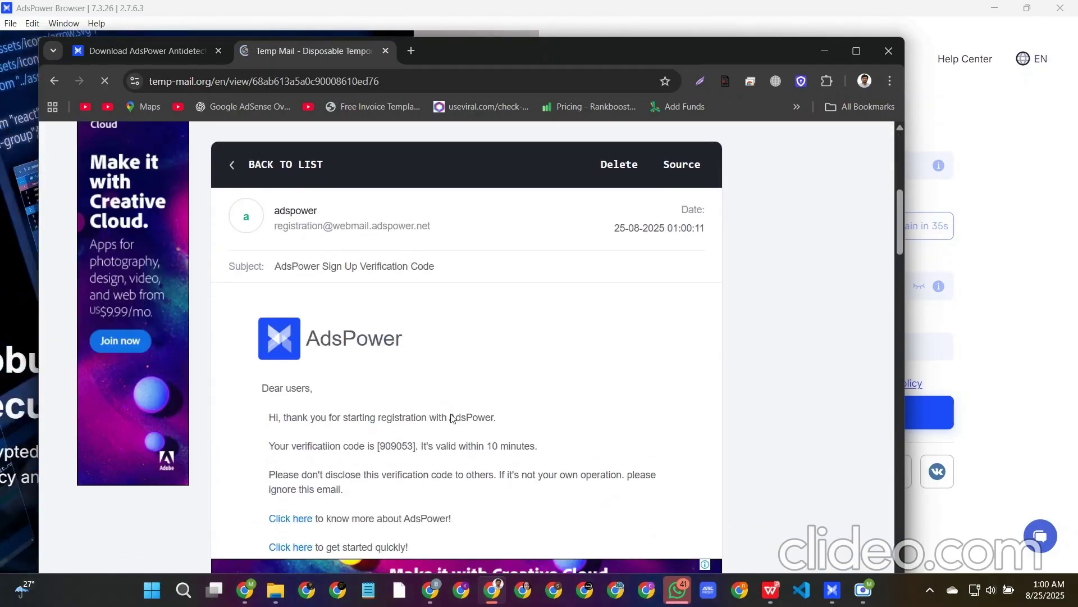
# Step: Select just the verification code in the email and return to the AdsPower sign-up form
pyautogui.scroll(-3, 494, 440)
pyautogui.scroll(-5, 494, 440)
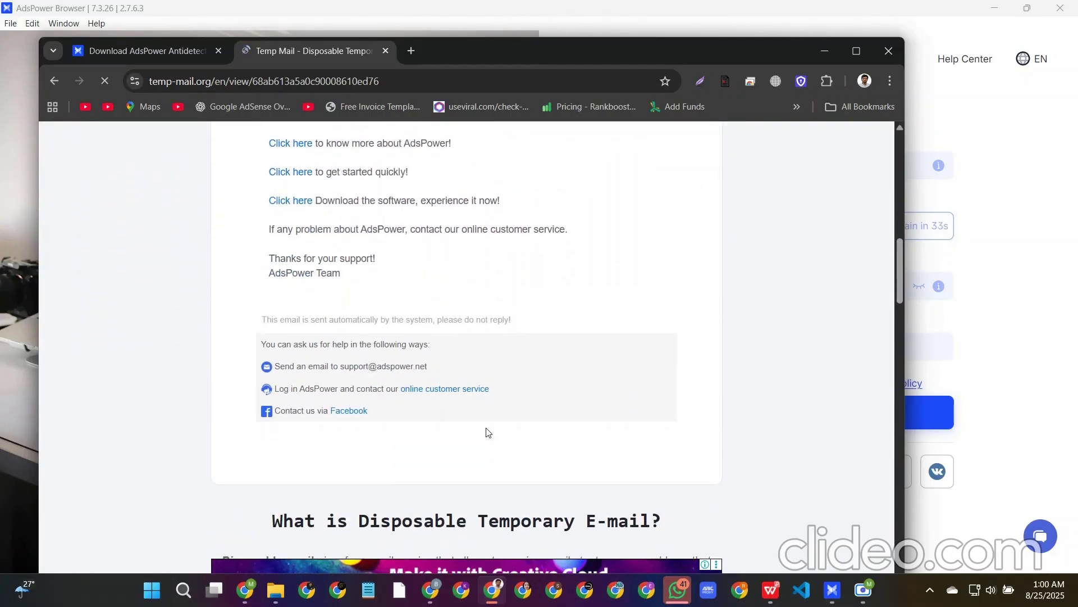
pyautogui.scroll(-4, 485, 428)
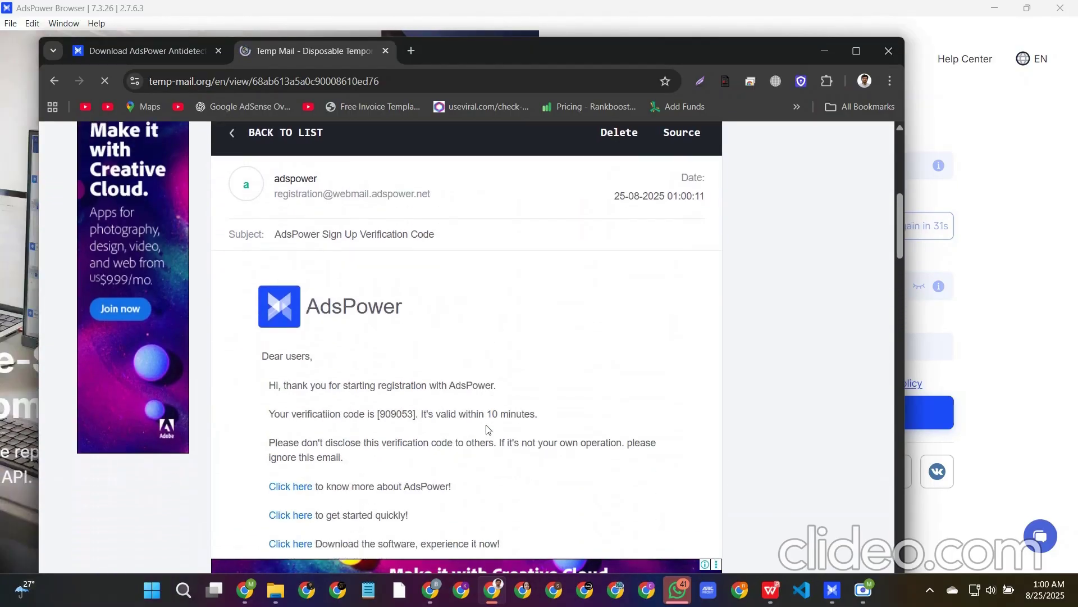
pyautogui.tripleClick(400, 375)
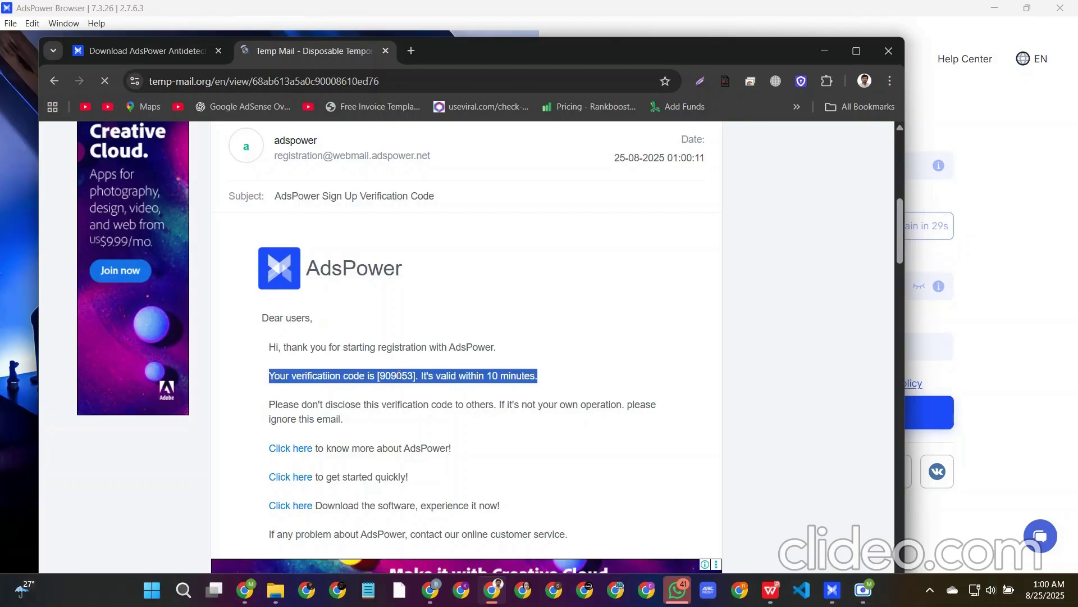
pyautogui.tripleClick(399, 377)
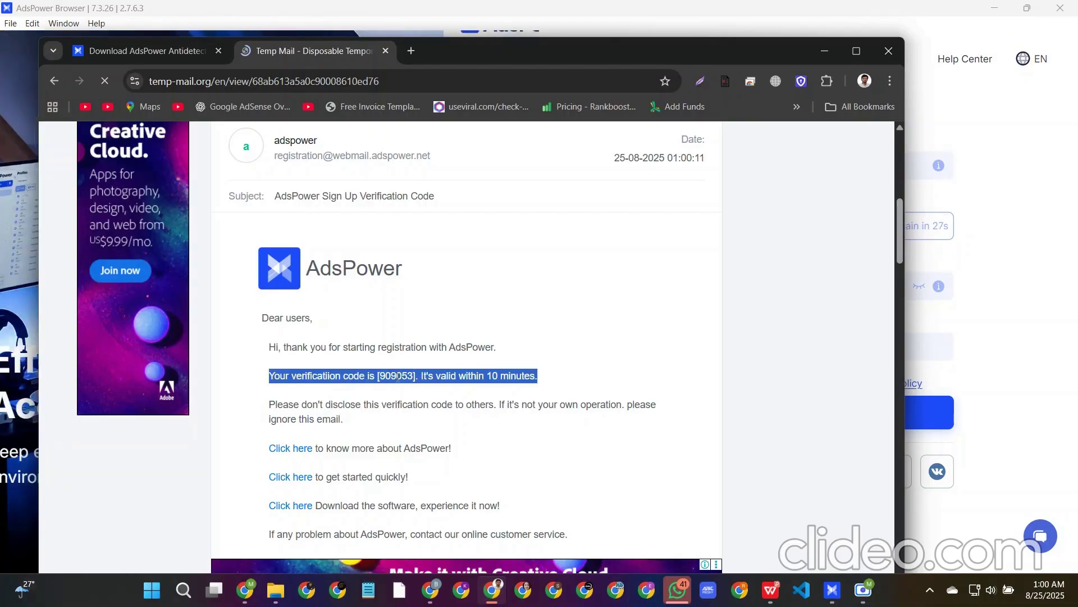
pyautogui.click(399, 376)
pyautogui.doubleClick(388, 376)
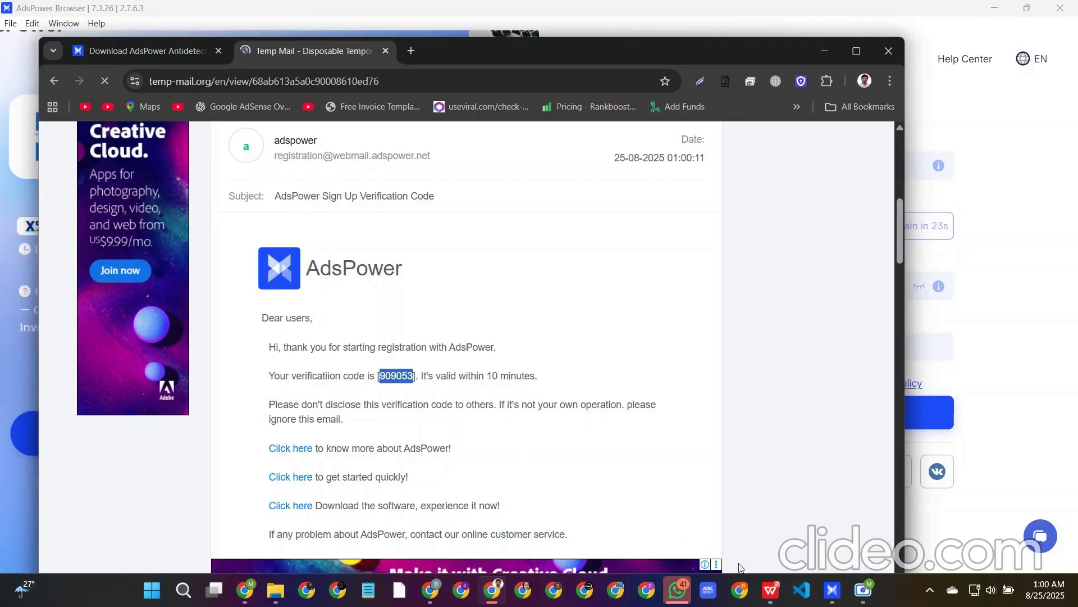
pyautogui.click(832, 590)
# Step: Paste the verification code and a password into the form, and accept the terms
pyautogui.click(741, 224)
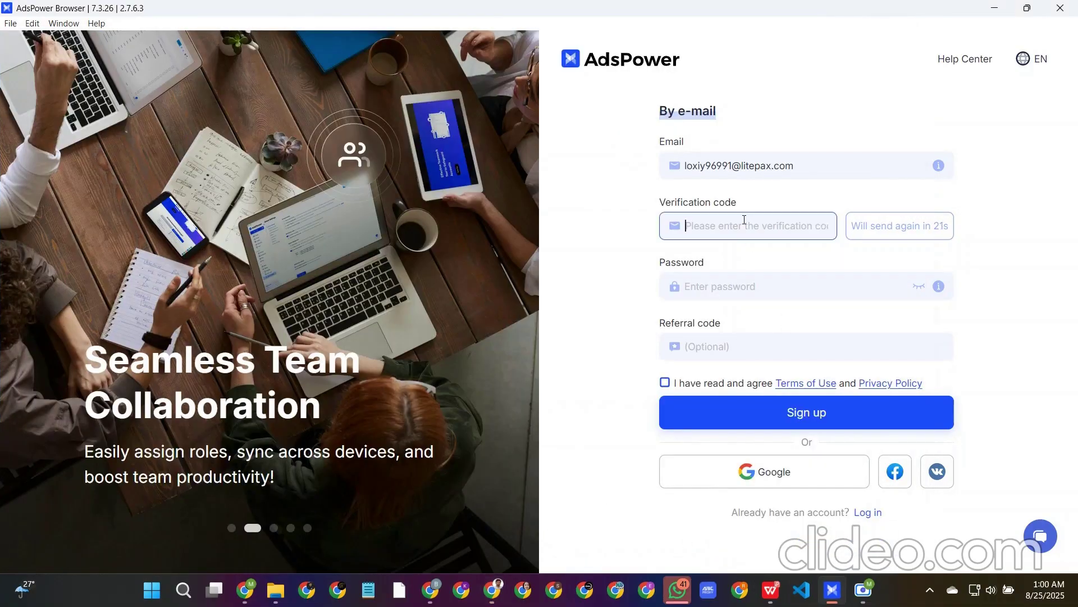
pyautogui.hotkey('ctrl', 'v')
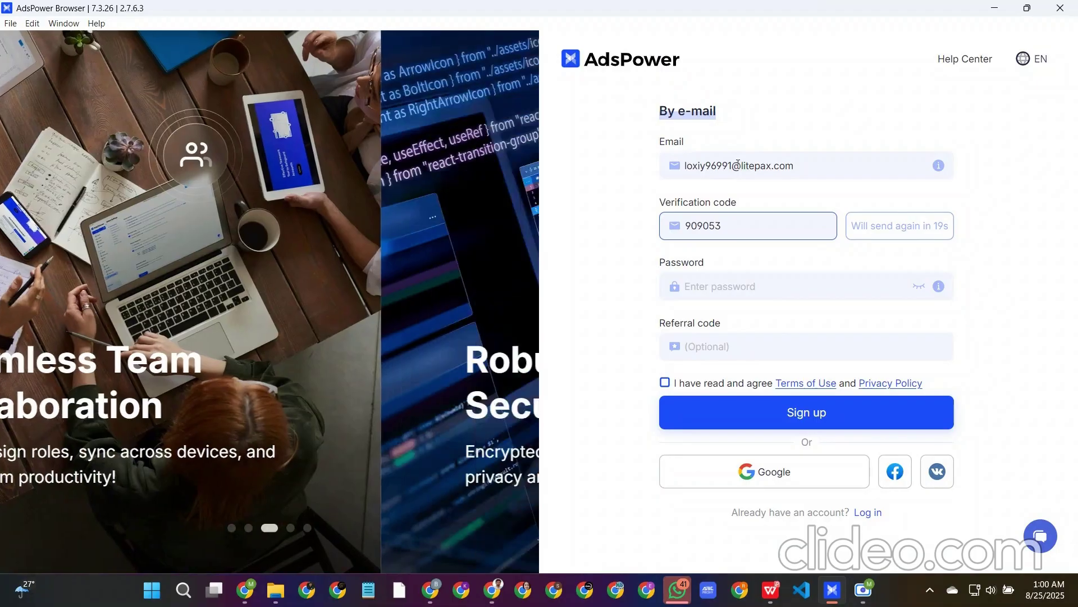
pyautogui.moveTo(742, 165); pyautogui.dragTo(655, 168)
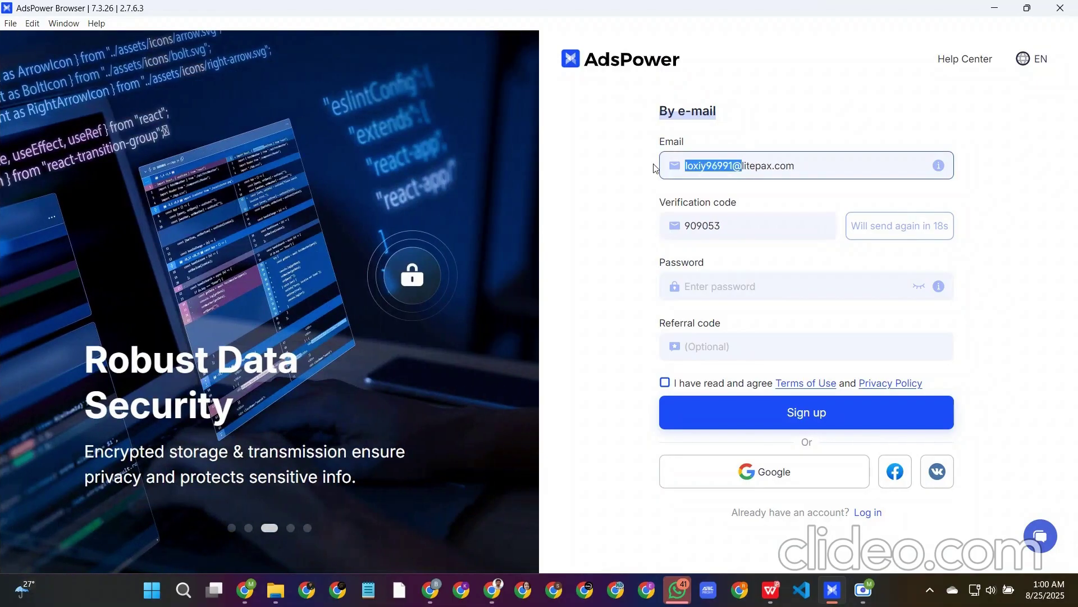
pyautogui.click(715, 284)
pyautogui.hotkey('ctrl', 'v')
pyautogui.click(663, 384)
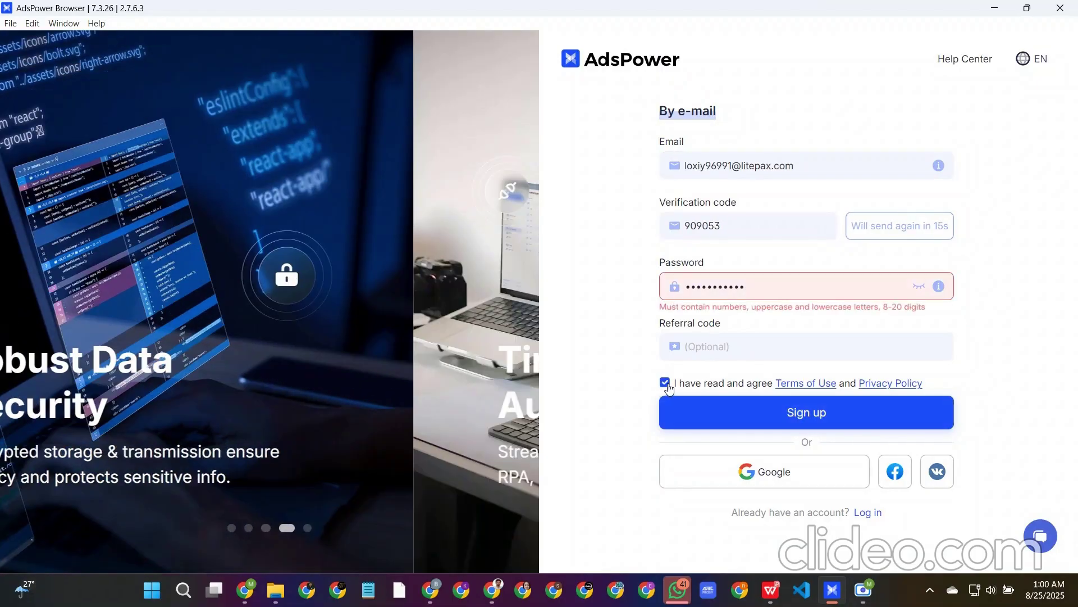
# Step: Reveal the password and replace its first letter with a capital 'L'
pyautogui.click(919, 287)
pyautogui.click(688, 286)
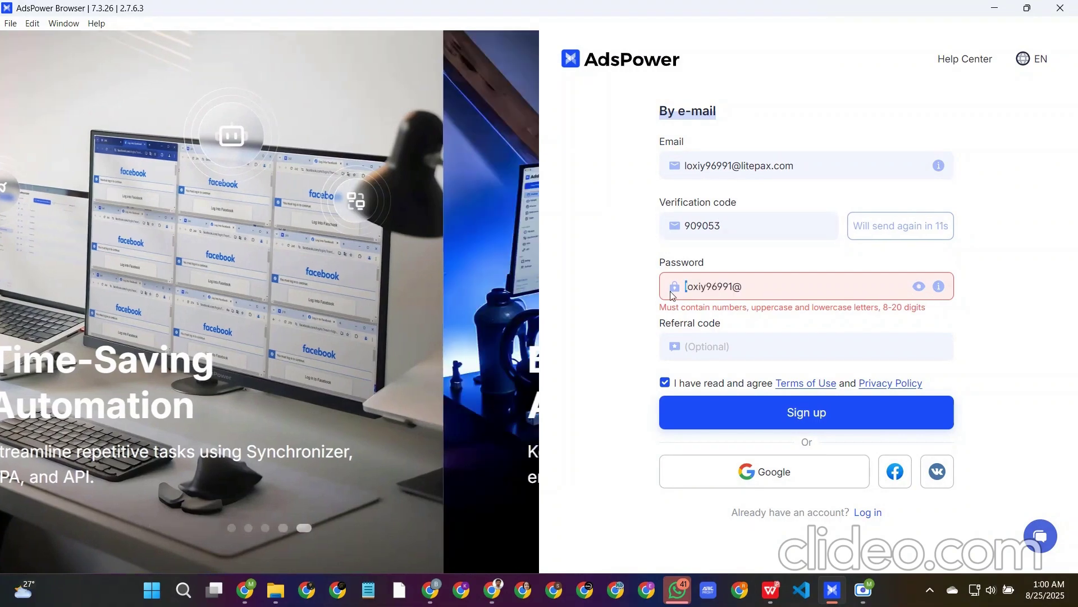
pyautogui.press('Delete')
pyautogui.write('L')
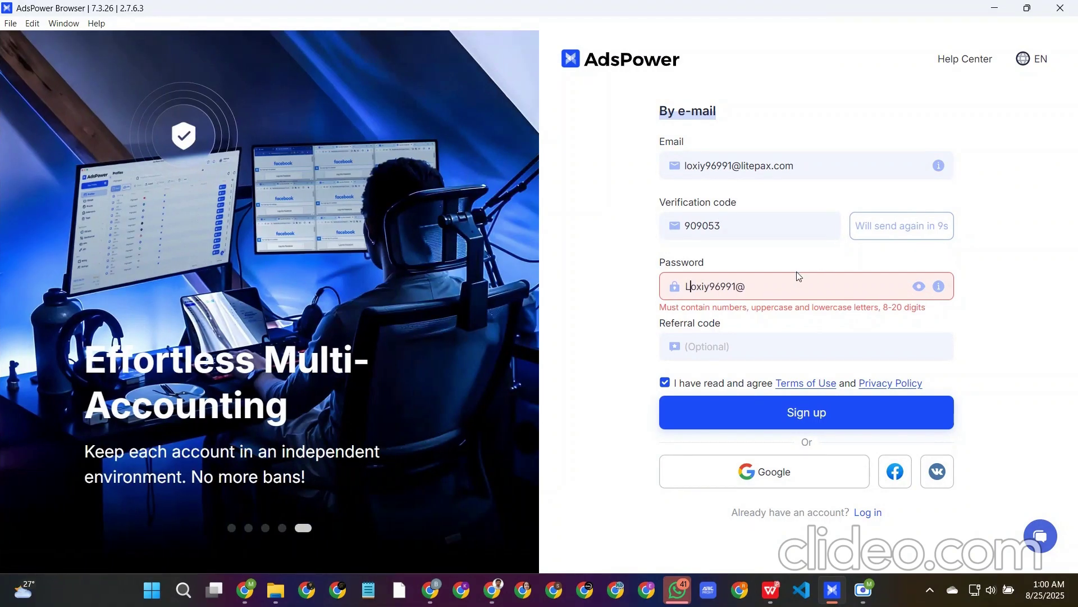
# Step: Submit sign-up, skip the onboarding tip, and create a browser profile named 'shaki'
pyautogui.click(750, 419)
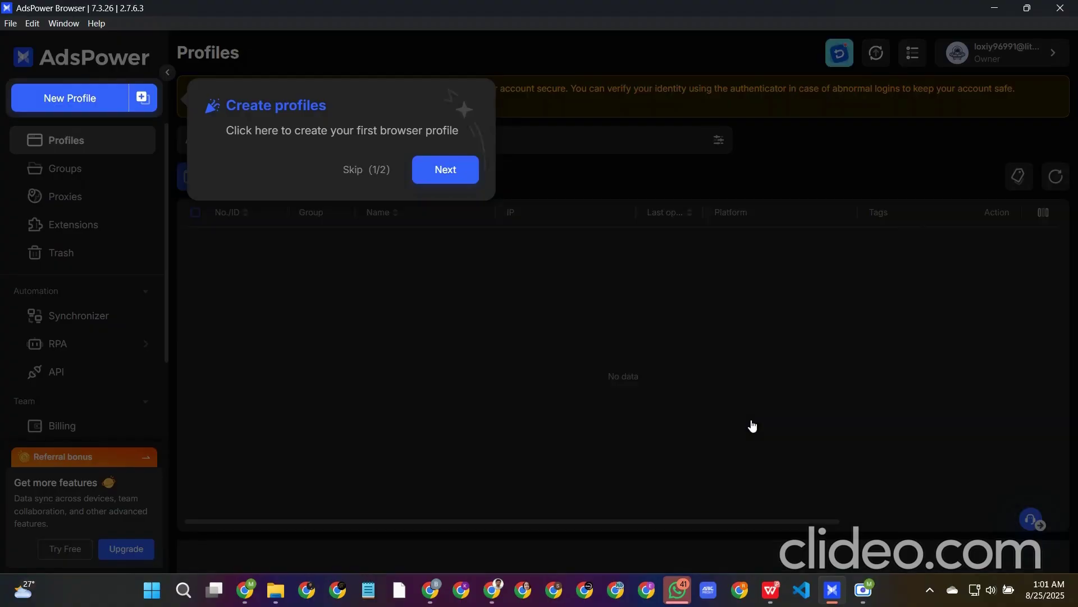
pyautogui.click(359, 170)
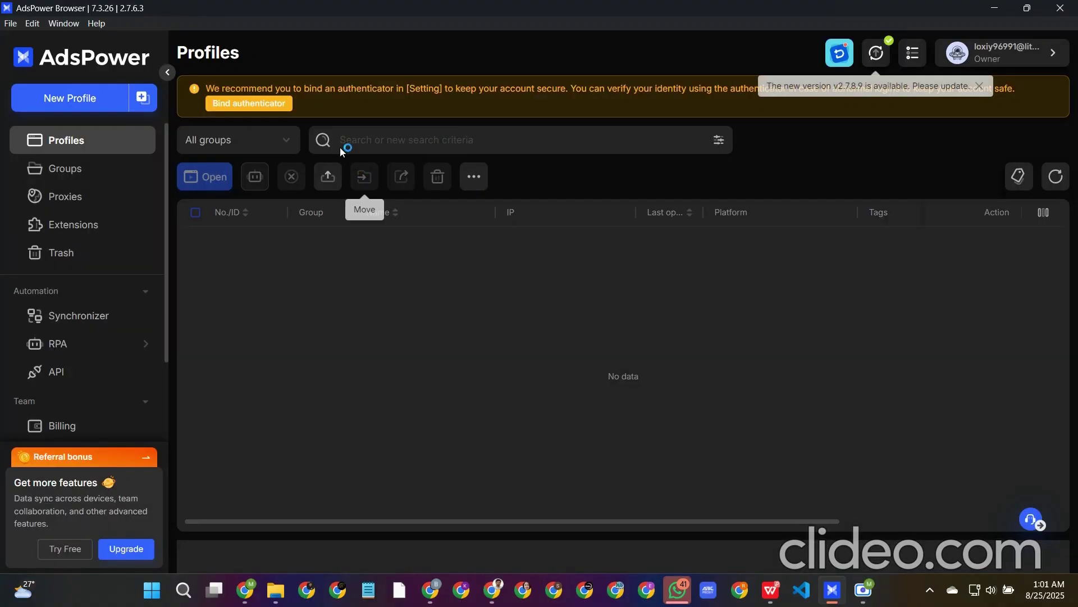
pyautogui.click(54, 108)
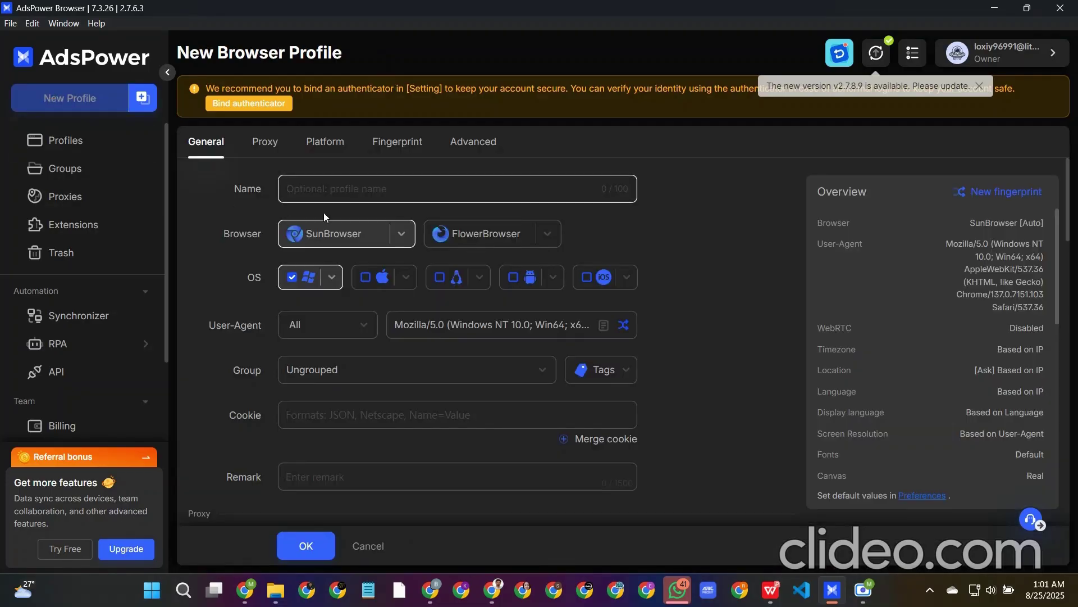
pyautogui.write('shakib')
pyautogui.scroll(-5, 409, 345)
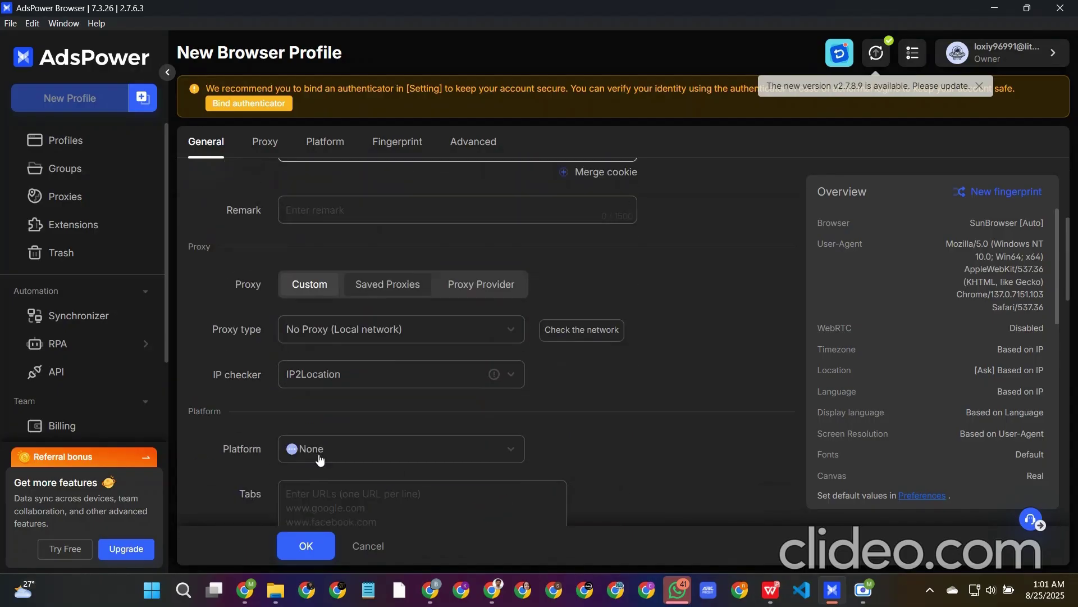
pyautogui.click(301, 541)
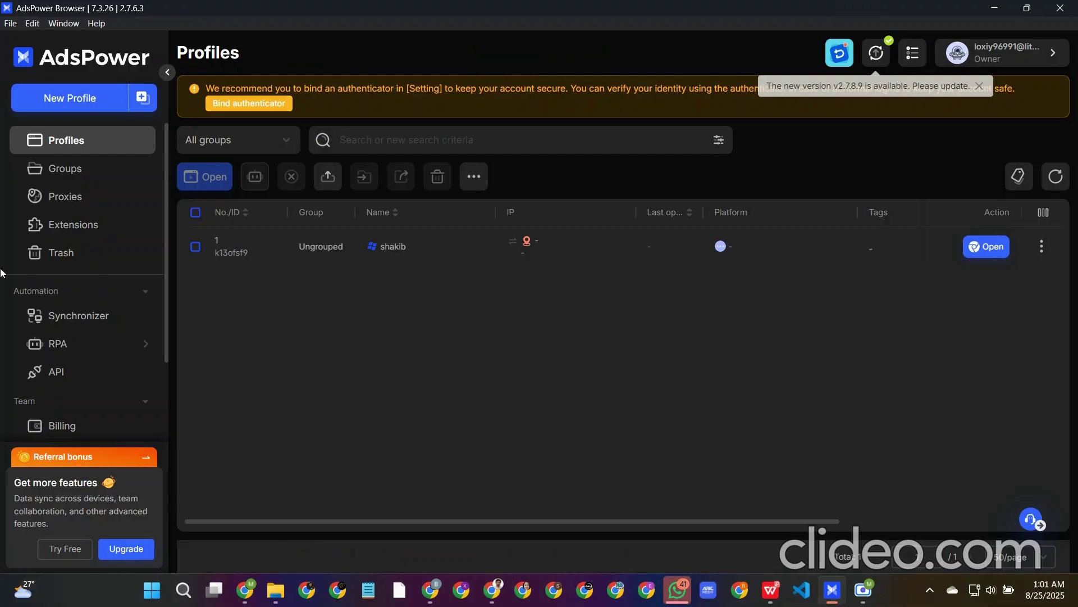
# Step: Go to RPA > Processes and start creating a new process
pyautogui.click(92, 343)
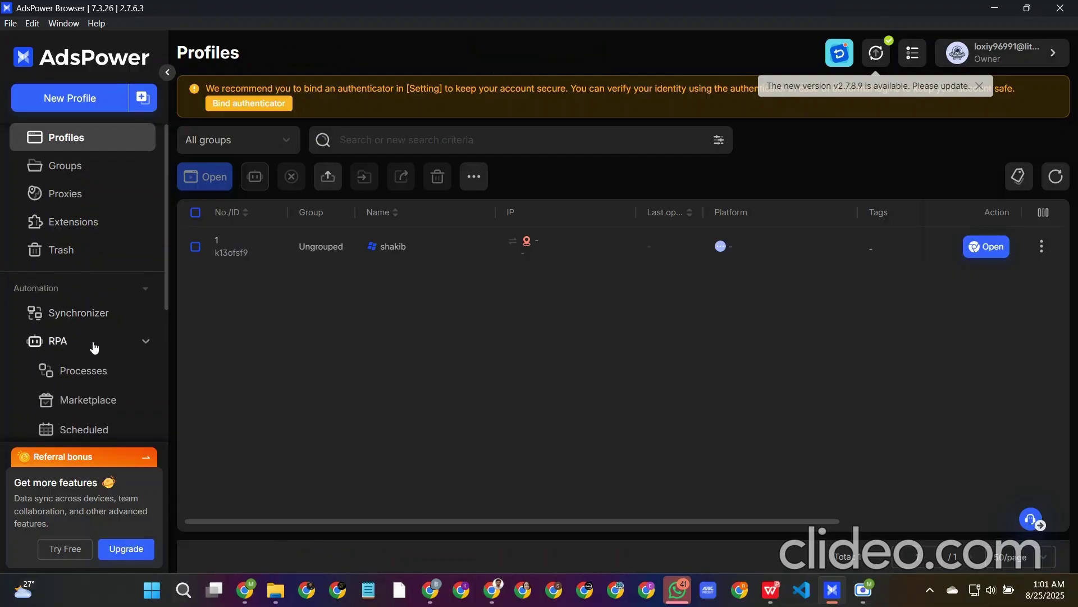
pyautogui.scroll(-2, 94, 348)
pyautogui.click(128, 233)
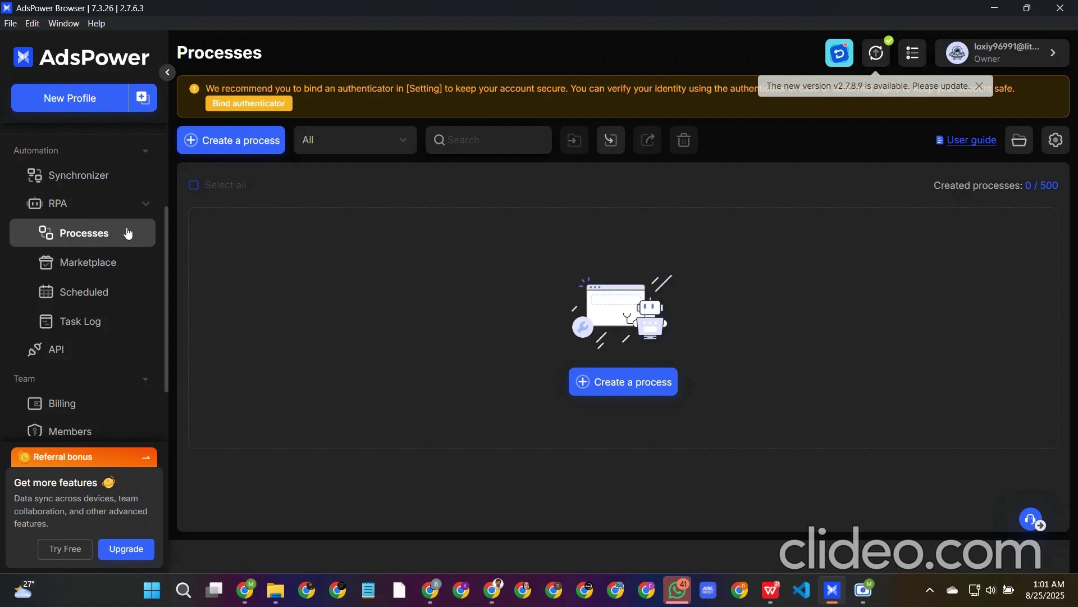
pyautogui.click(594, 386)
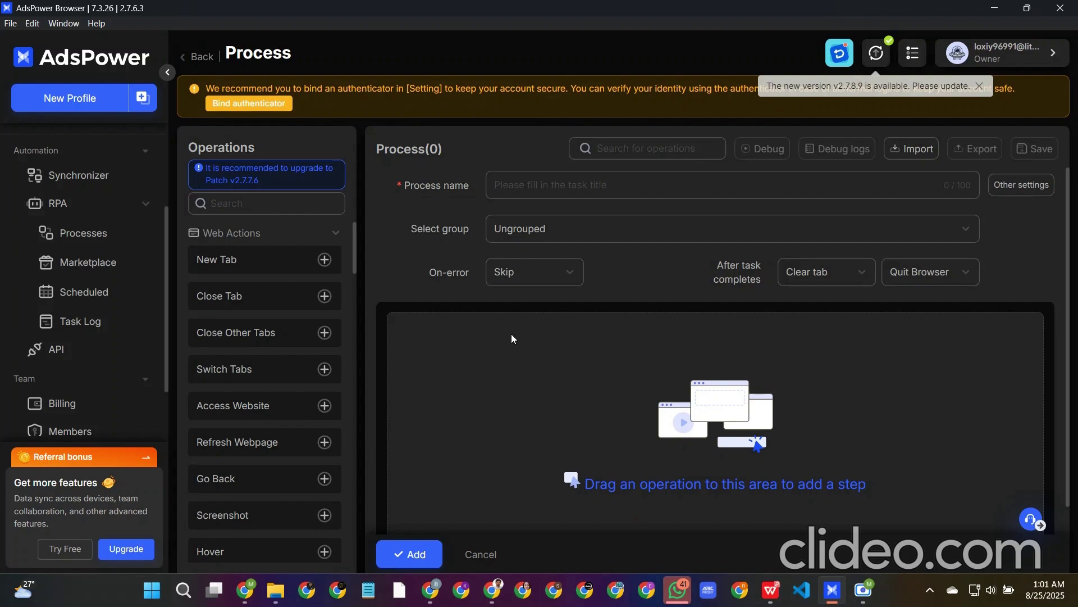
pyautogui.click(548, 195)
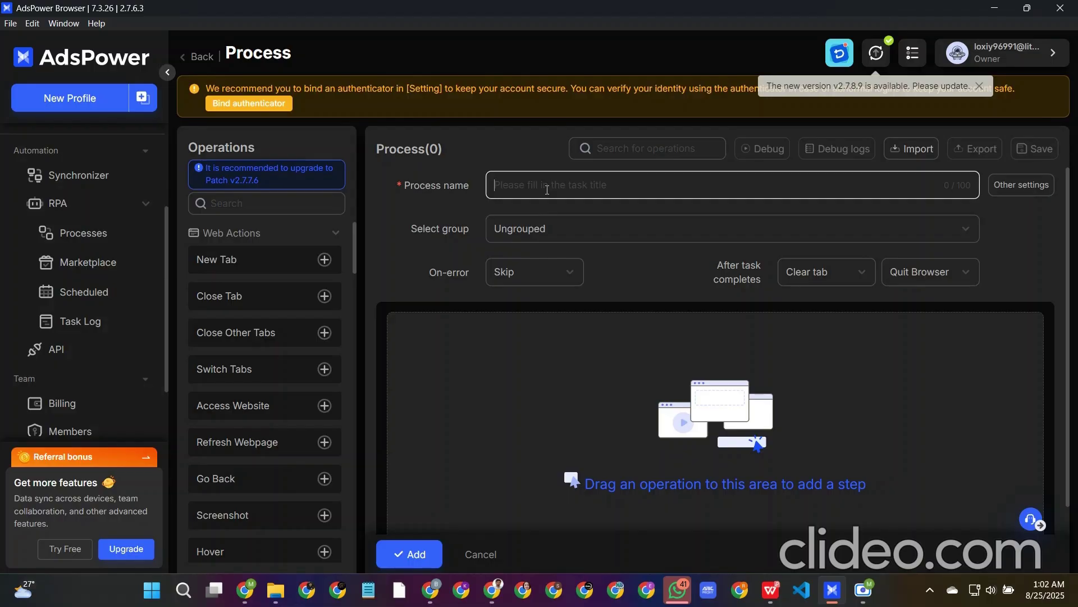
pyautogui.write('rpa 1')
pyautogui.scroll(-2, 272, 386)
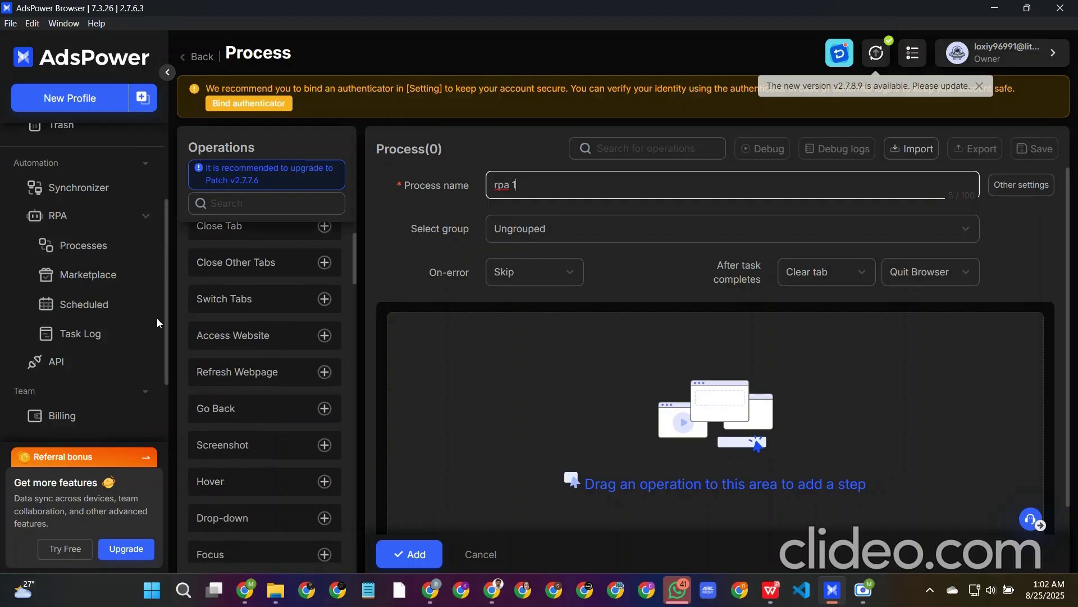
pyautogui.scroll(2, 295, 288)
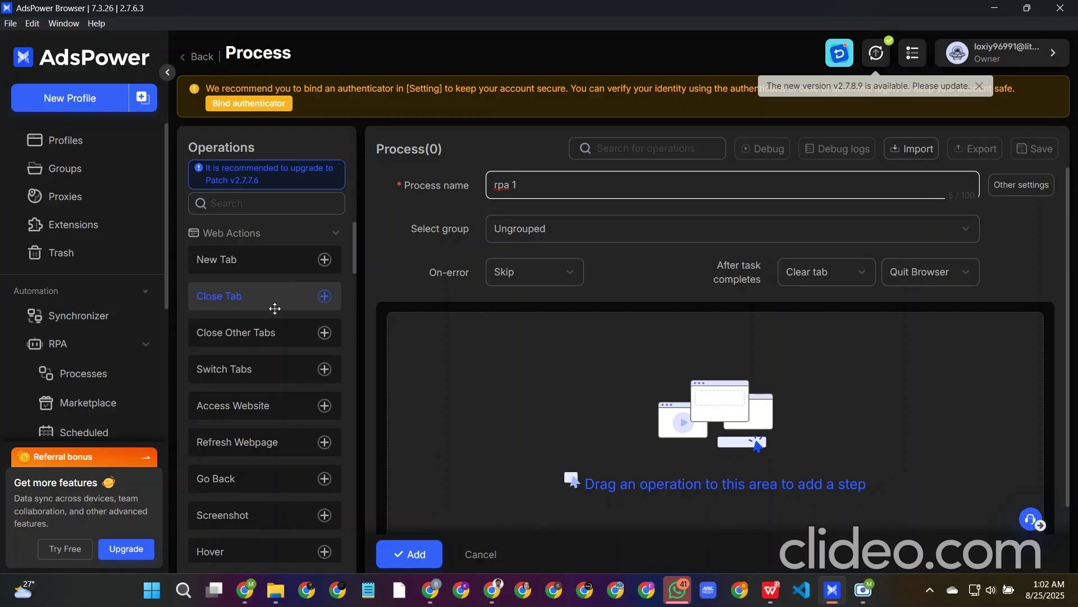
pyautogui.scroll(-7, 271, 336)
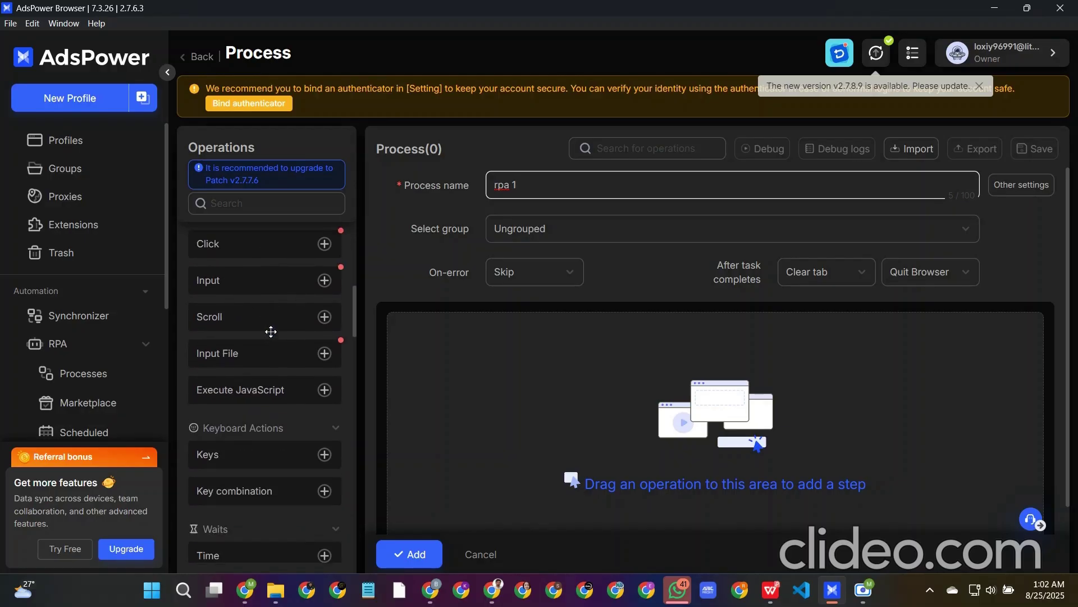
pyautogui.scroll(-4, 271, 345)
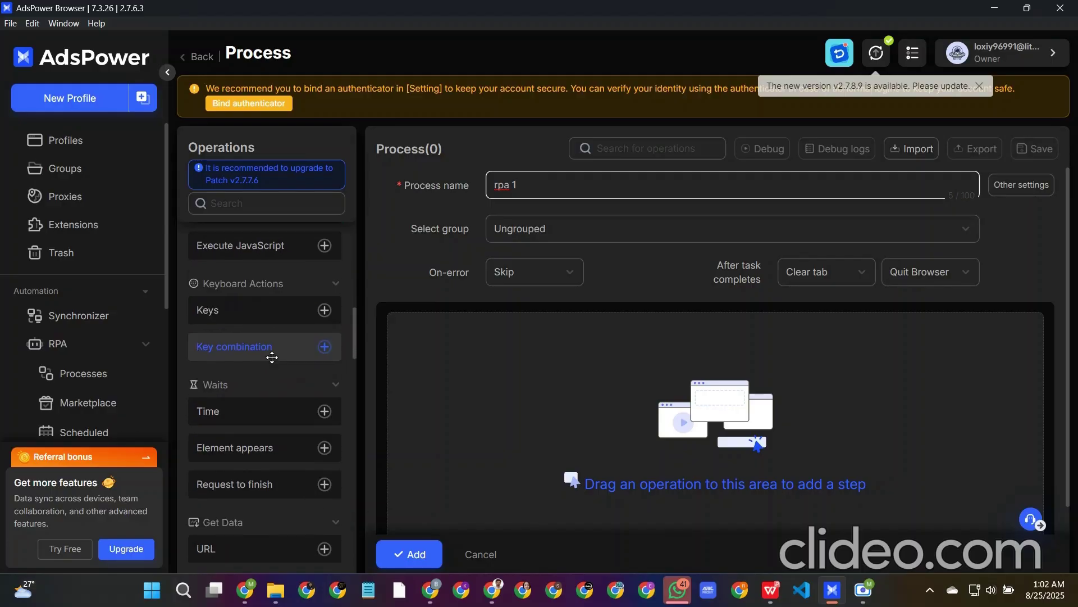
pyautogui.scroll(-4, 271, 357)
pyautogui.scroll(-3, 272, 354)
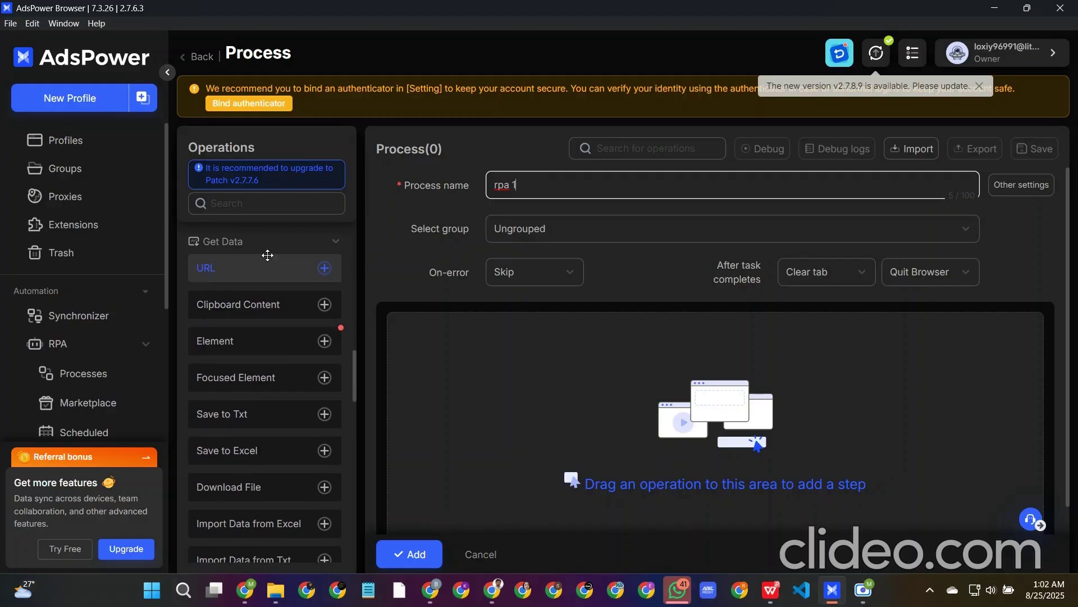
pyautogui.scroll(-8, 284, 337)
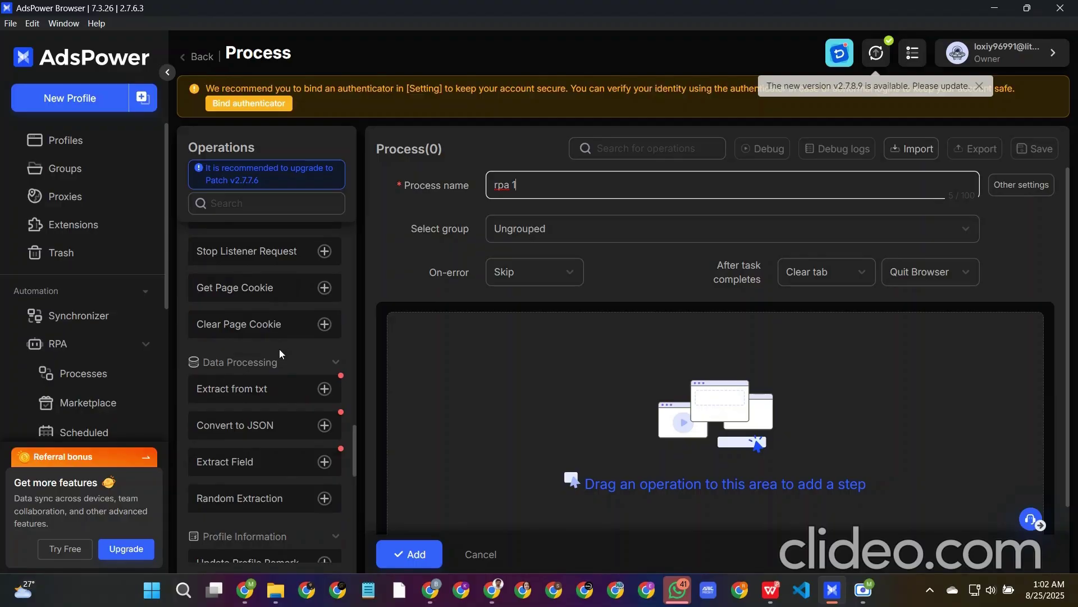
pyautogui.scroll(-4, 290, 366)
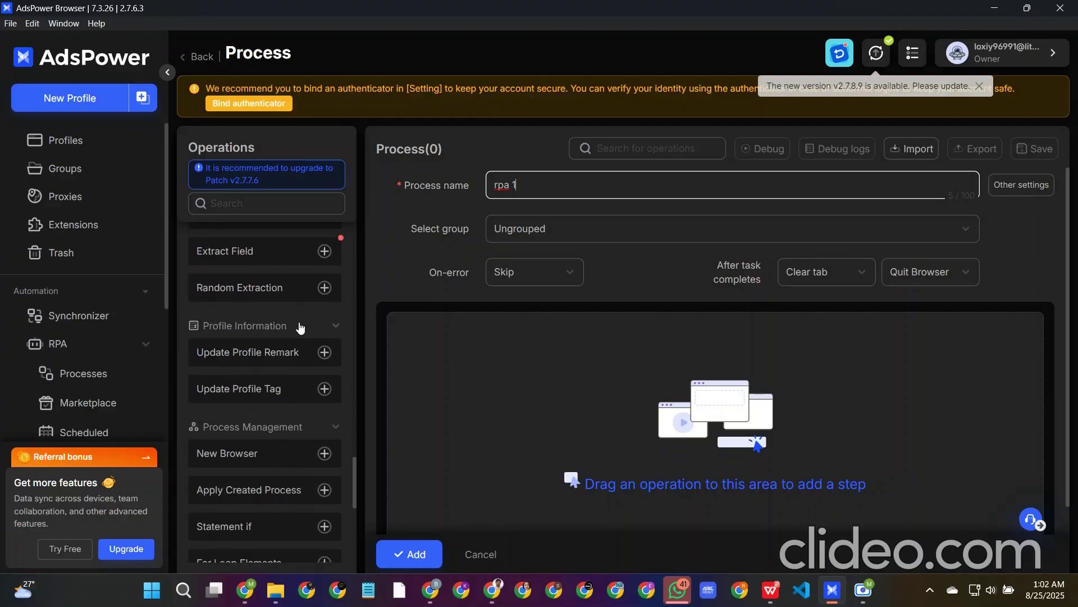
pyautogui.scroll(-6, 313, 324)
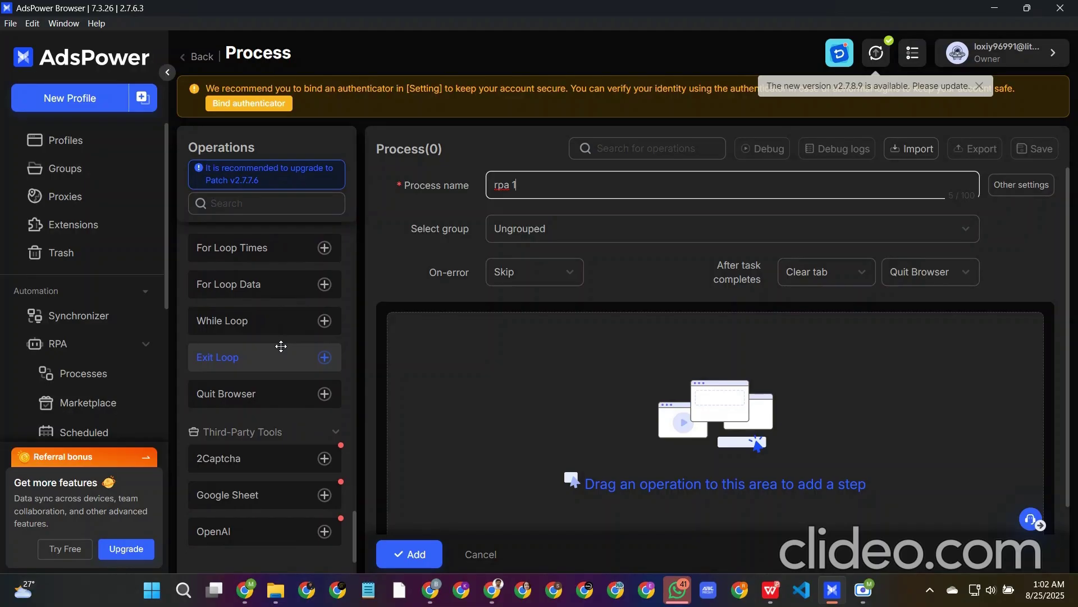
pyautogui.scroll(15, 282, 349)
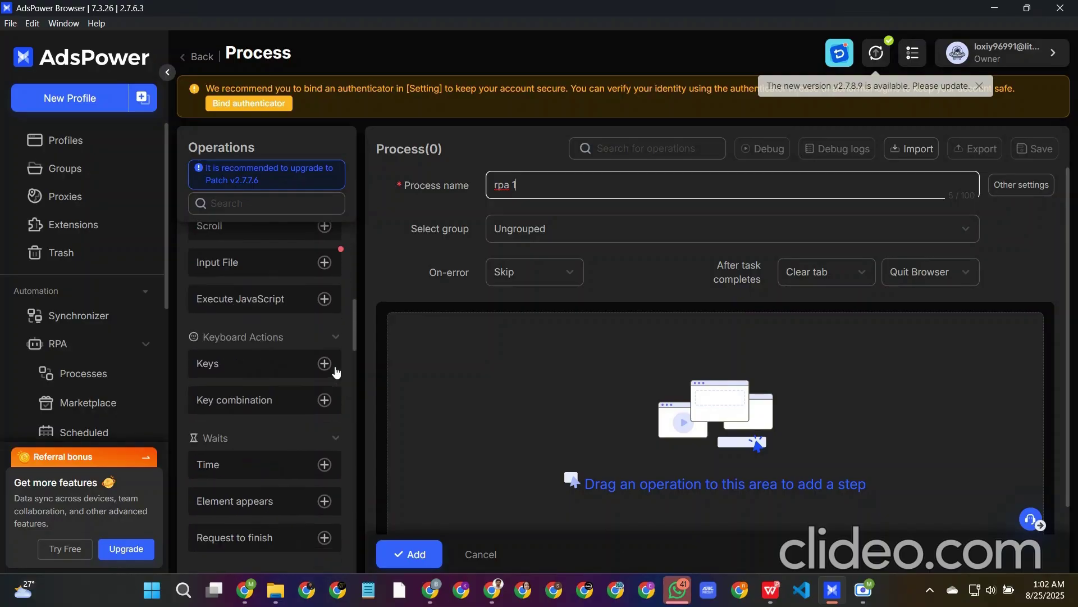
pyautogui.scroll(9, 336, 372)
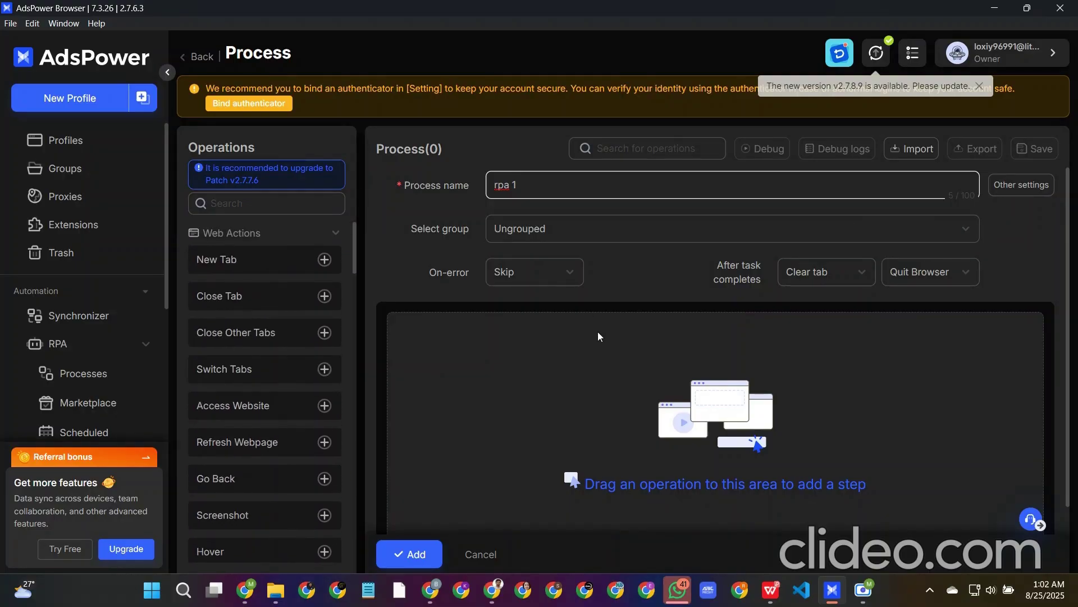
# Step: Bring Chrome forward and open banglatechclub.com in a new tab
pyautogui.click(491, 597)
pyautogui.click(412, 51)
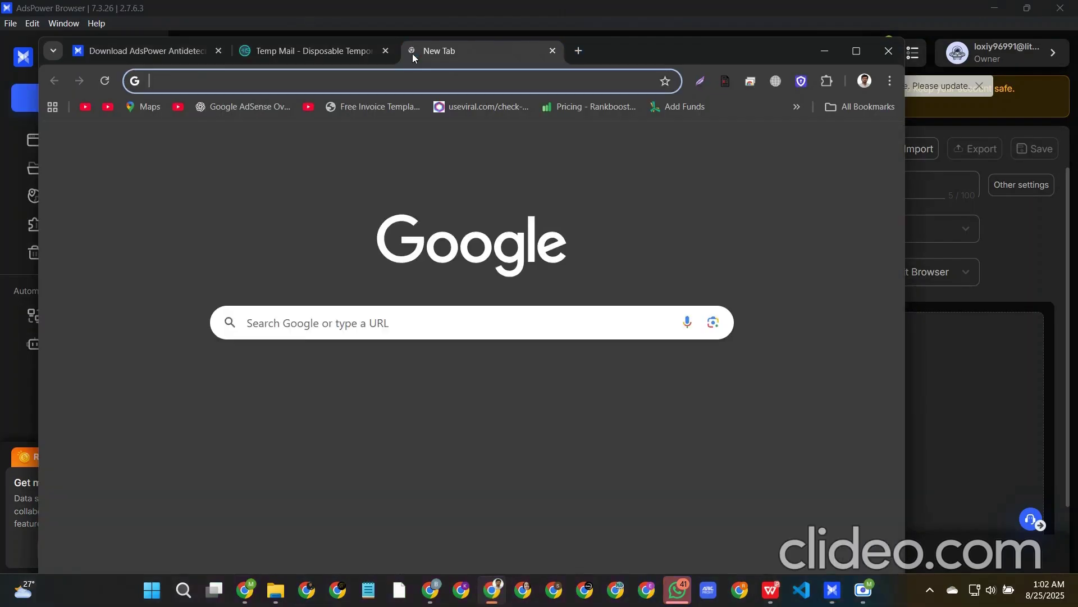
pyautogui.write('banglatechclub.com')
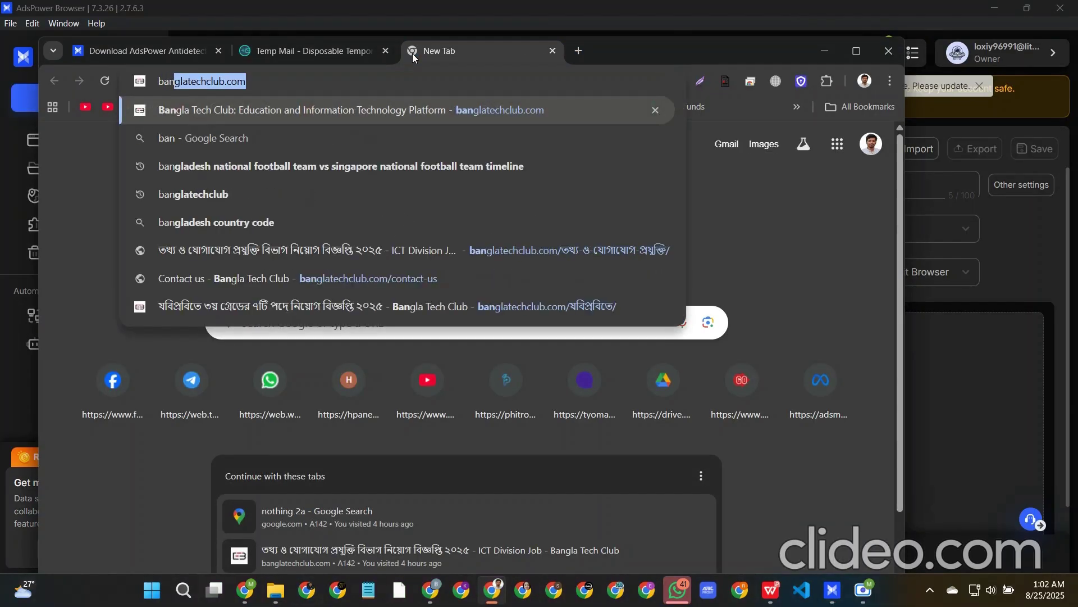
pyautogui.press('Return')
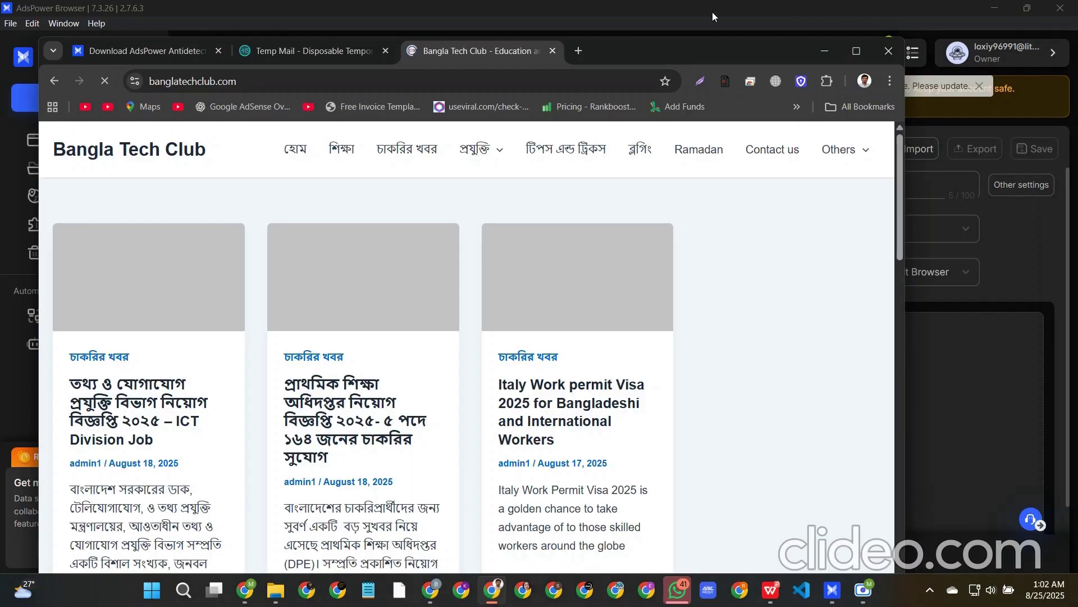
# Step: In another new tab, search Google for 'banglatechclub'
pyautogui.click(579, 51)
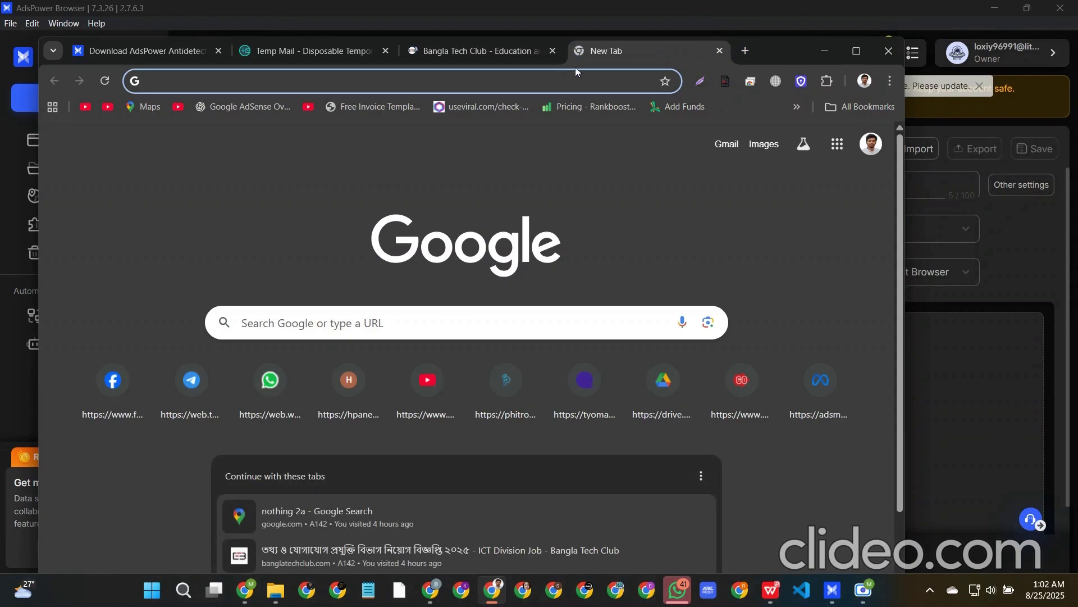
pyautogui.click(429, 332)
pyautogui.write('ba')
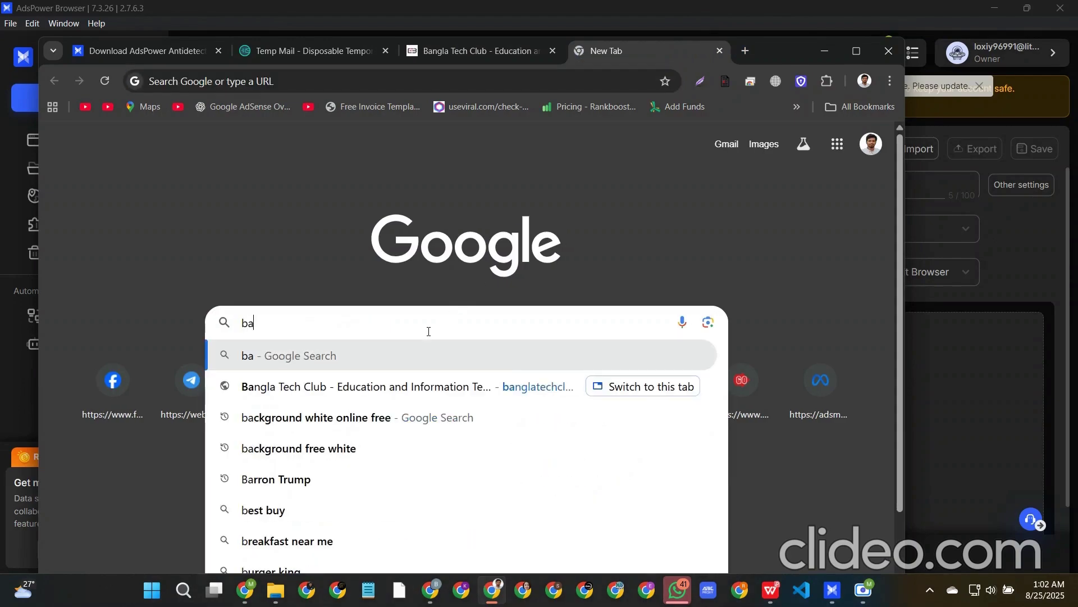
pyautogui.write('nglade')
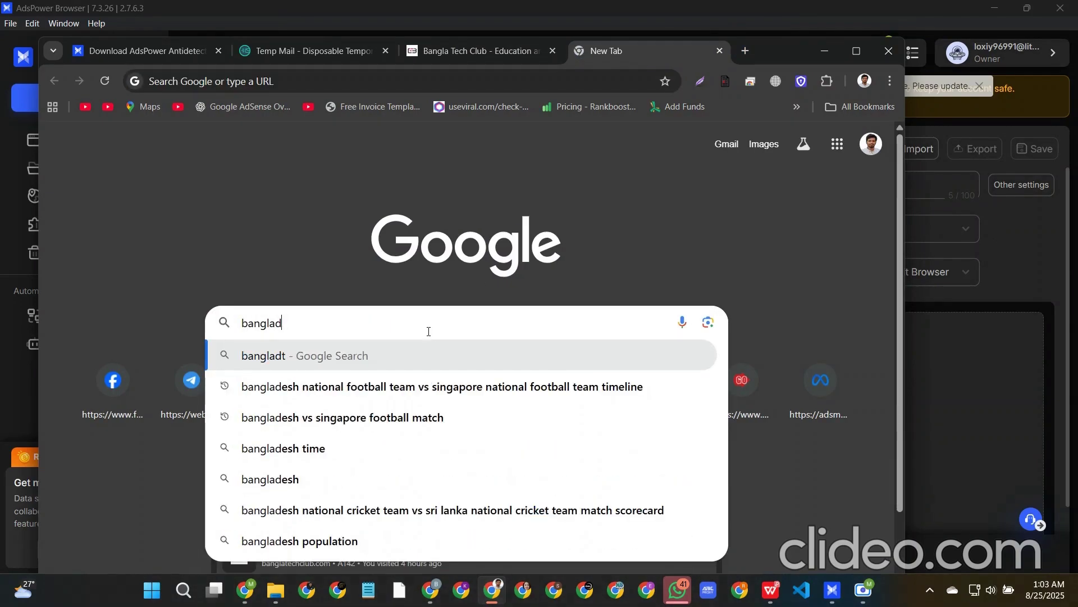
pyautogui.press('BackSpace')
pyautogui.press('BackSpace')
pyautogui.write('teshc')
pyautogui.press('BackSpace')
pyautogui.press('BackSpace')
pyautogui.press('BackSpace')
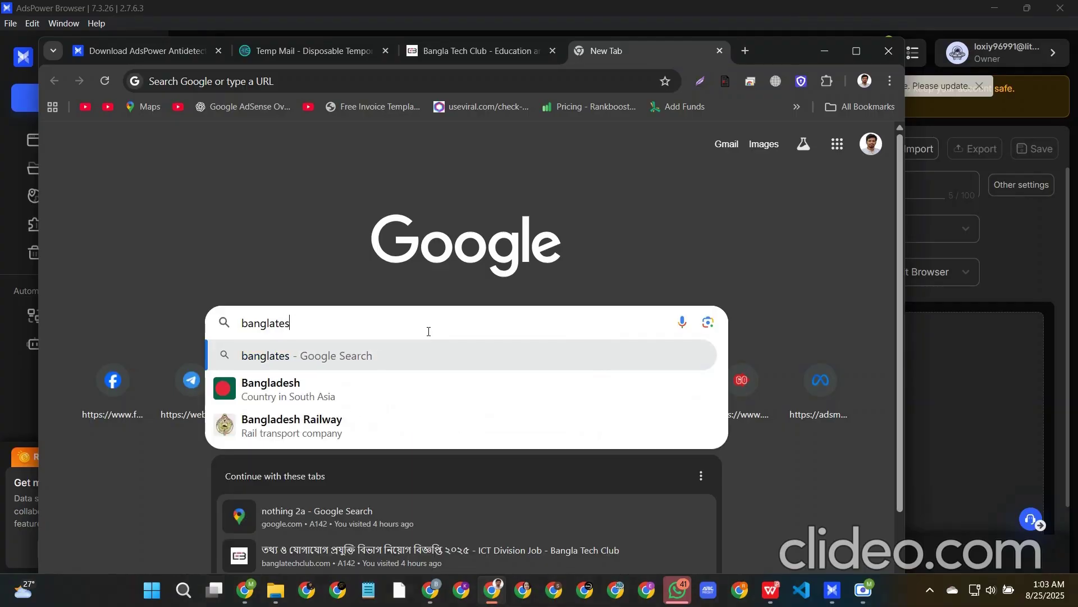
pyautogui.write('chclub')
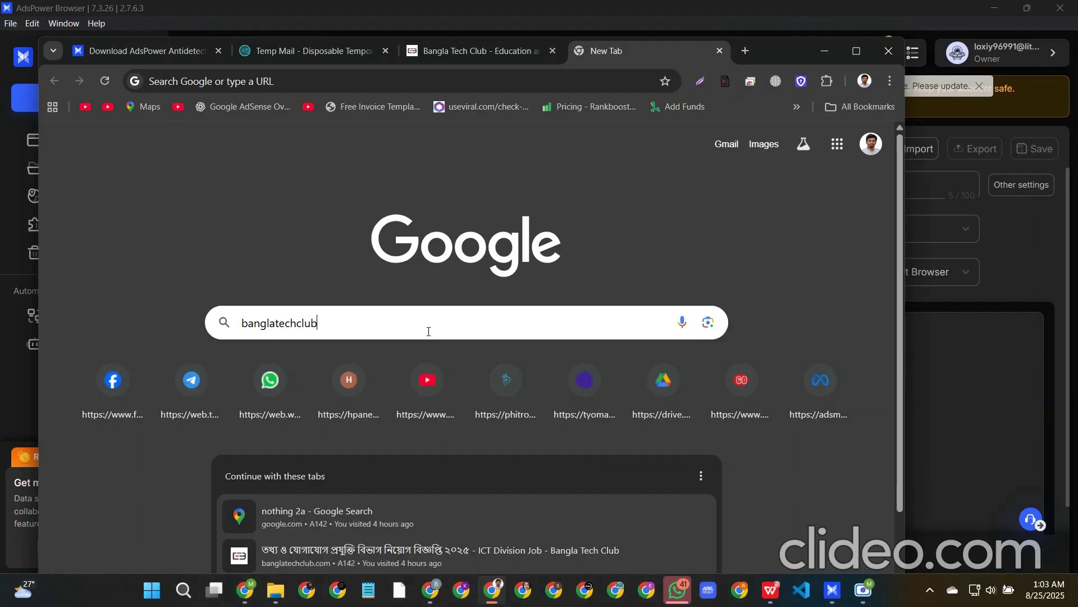
pyautogui.press('Return')
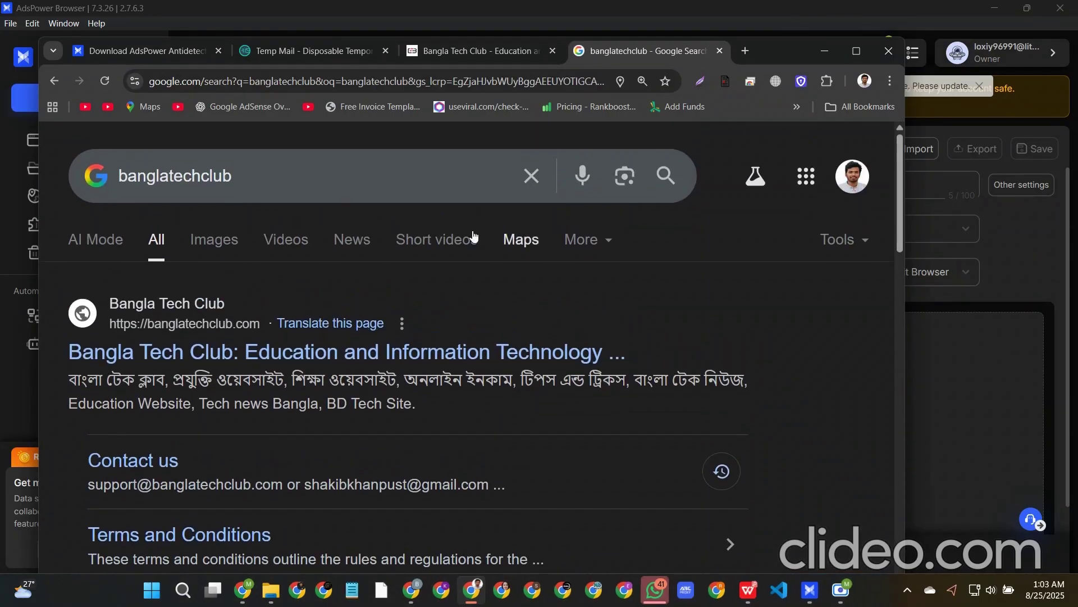
# Step: Select the results page URL and return to the AdsPower process editor
pyautogui.click(381, 89)
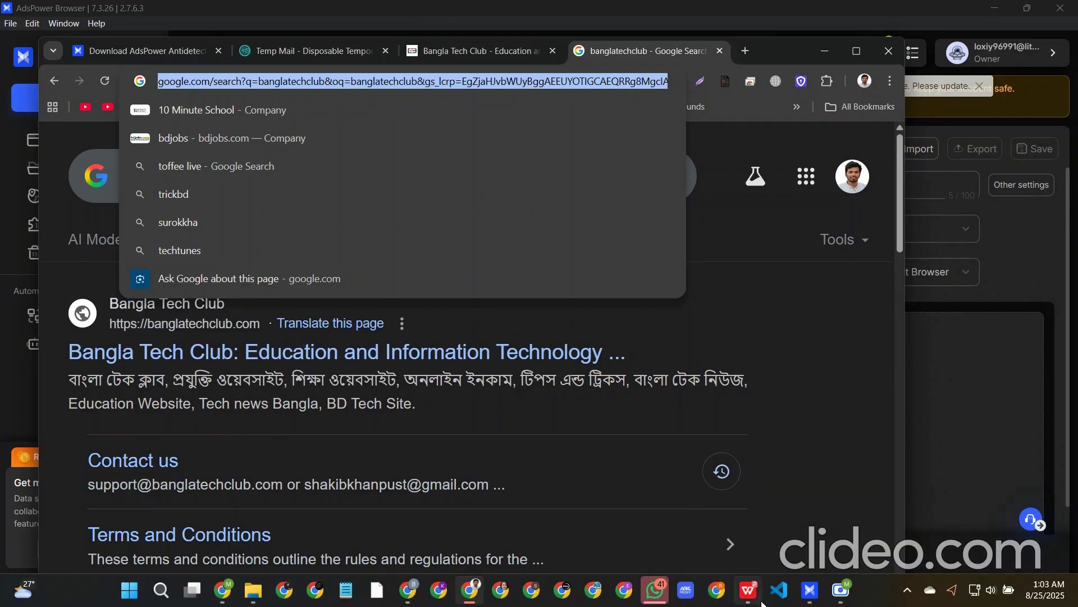
pyautogui.moveTo(822, 597)
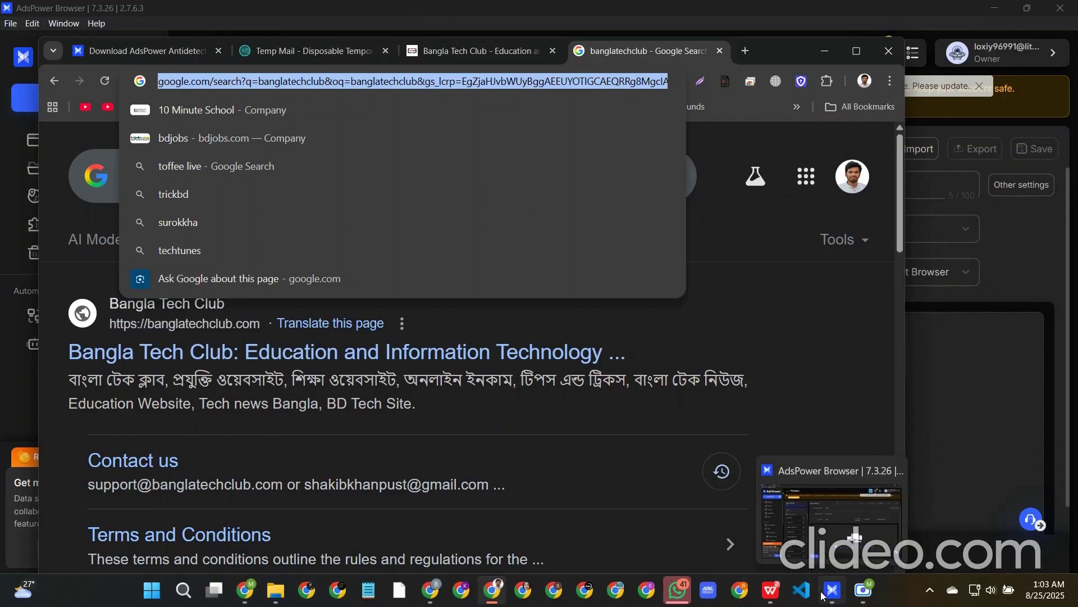
pyautogui.click(822, 596)
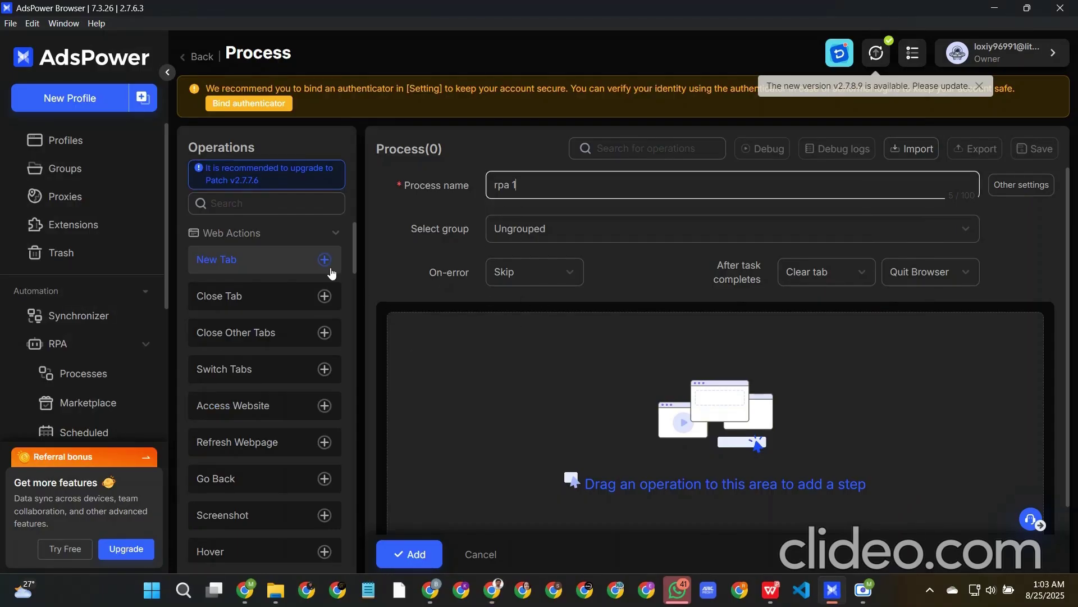
# Step: Add an Access Website step for the pasted Google banglatechclub results URL with a 15000 ms timeout
pyautogui.scroll(-1, 329, 272)
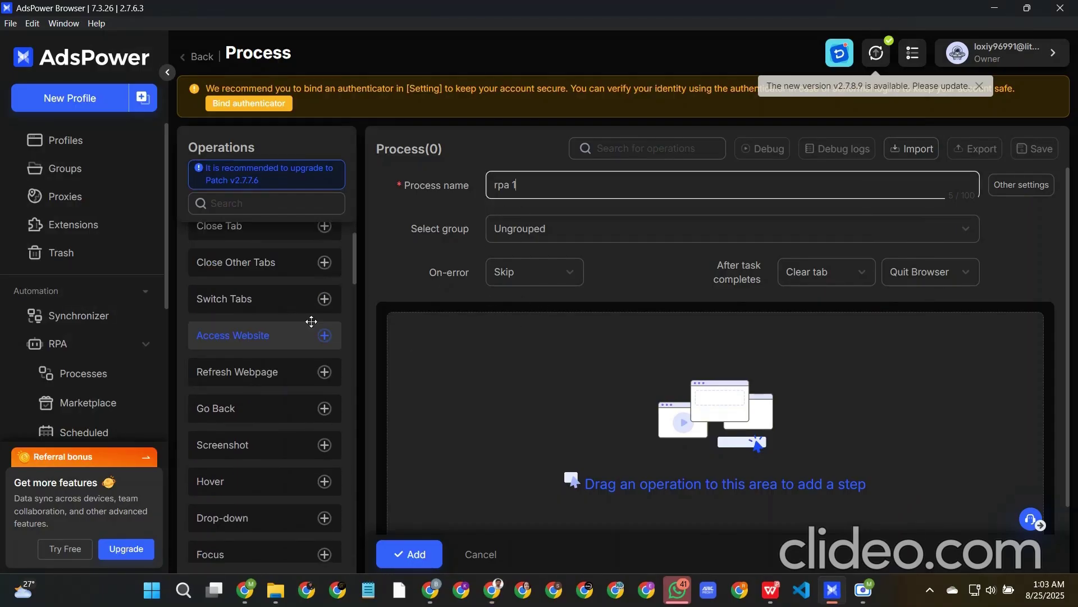
pyautogui.click(325, 338)
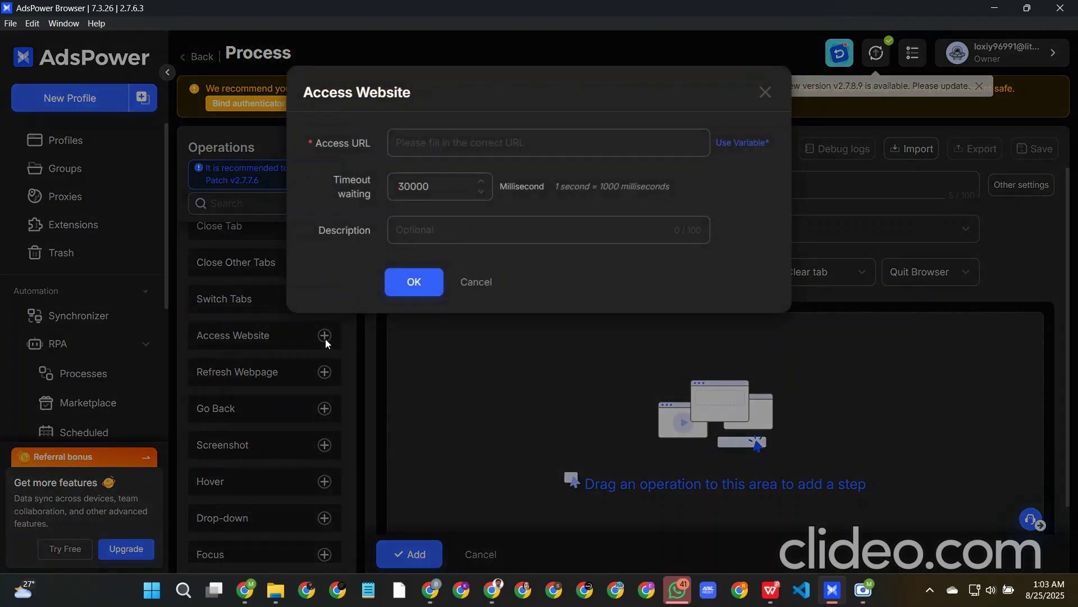
pyautogui.click(433, 147)
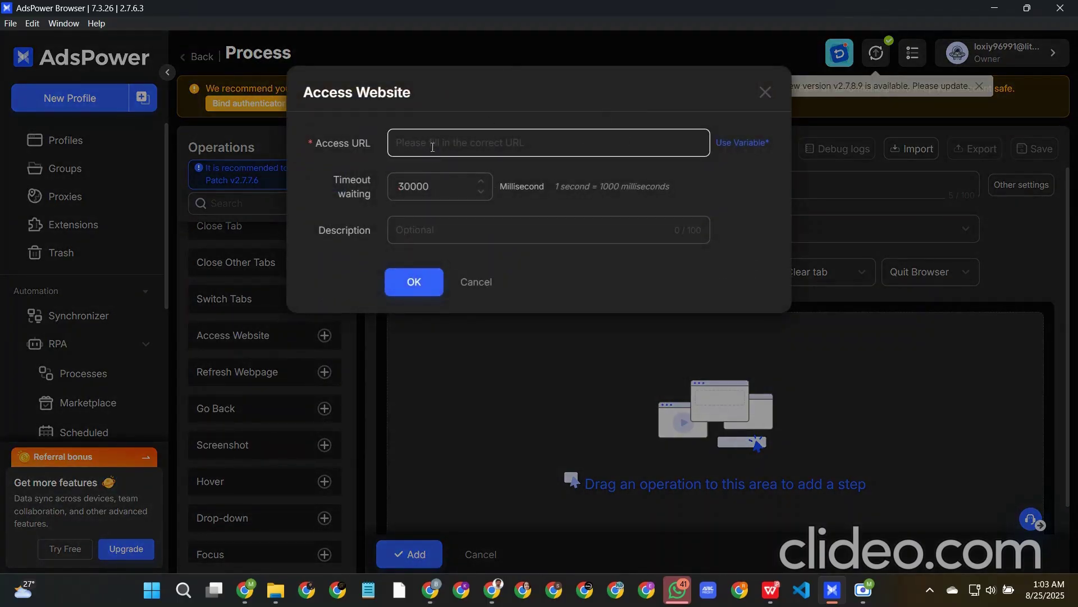
pyautogui.hotkey('ctrl', 'v')
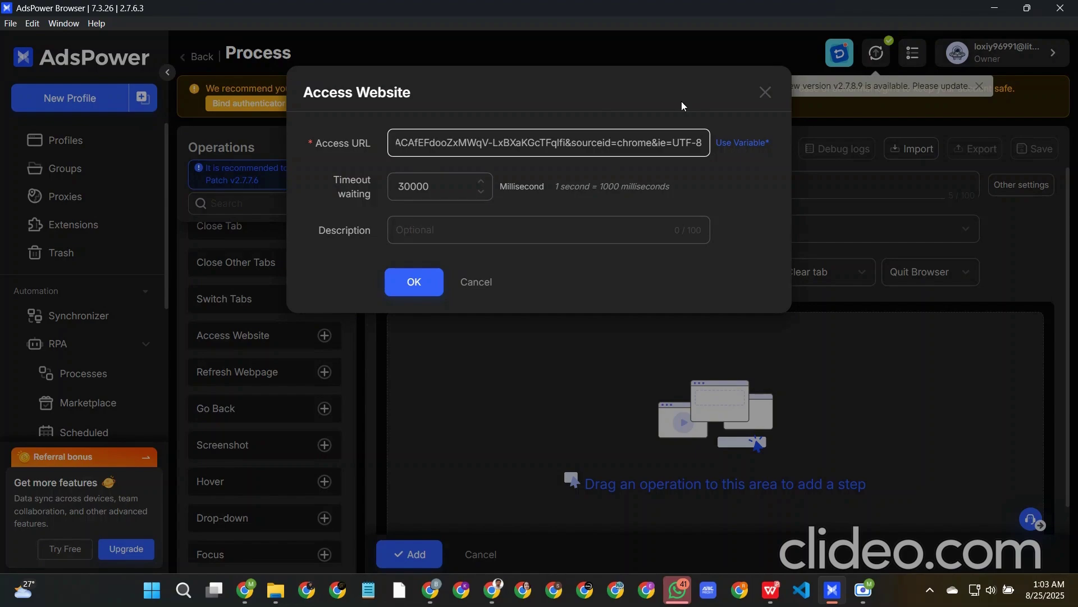
pyautogui.click(438, 186)
pyautogui.click(403, 185)
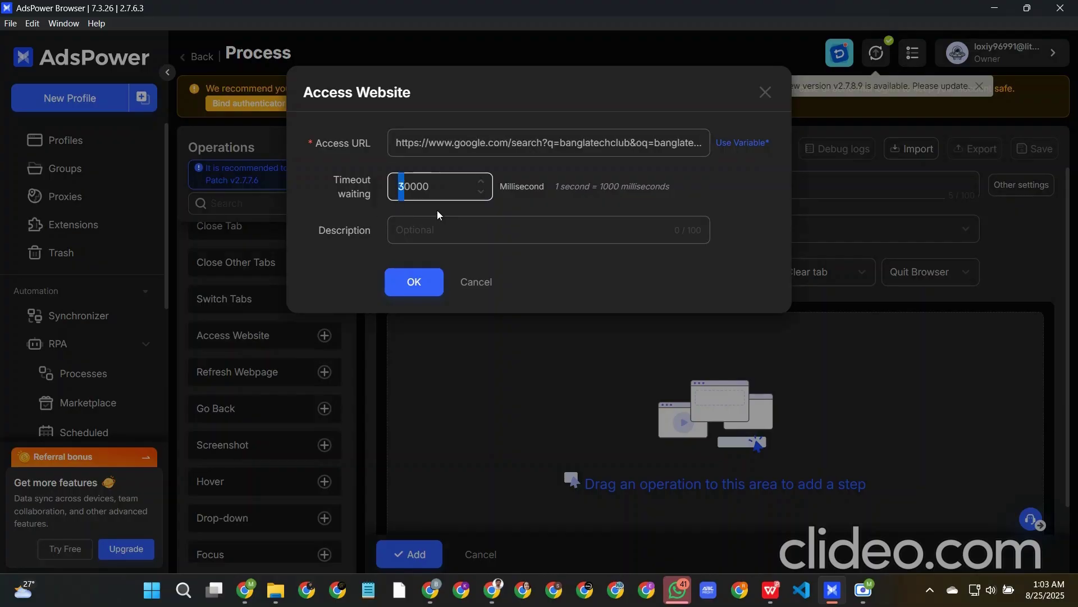
pyautogui.write('15')
pyautogui.click(400, 284)
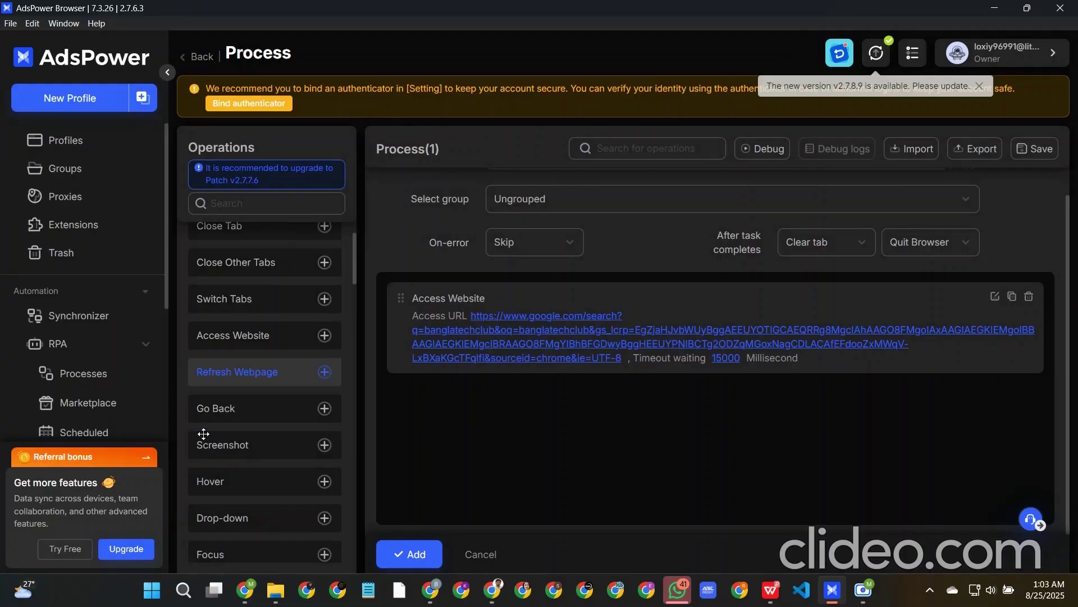
pyautogui.scroll(-3, 270, 426)
pyautogui.scroll(-1, 270, 424)
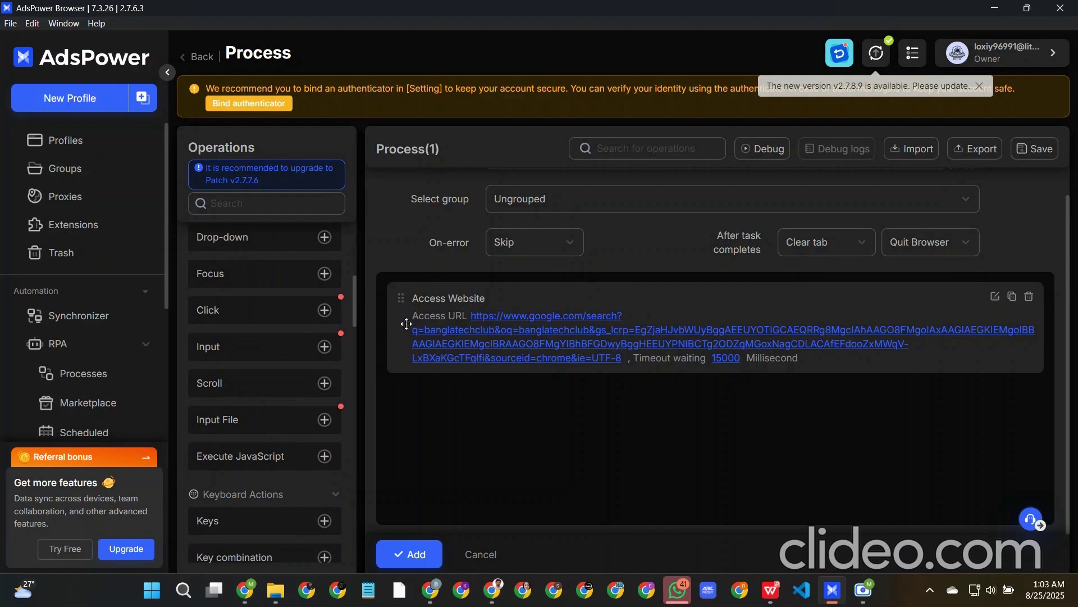
# Step: Add a Time wait step with a random 5000–10000 ms duration
pyautogui.scroll(5, 289, 413)
pyautogui.scroll(1, 287, 411)
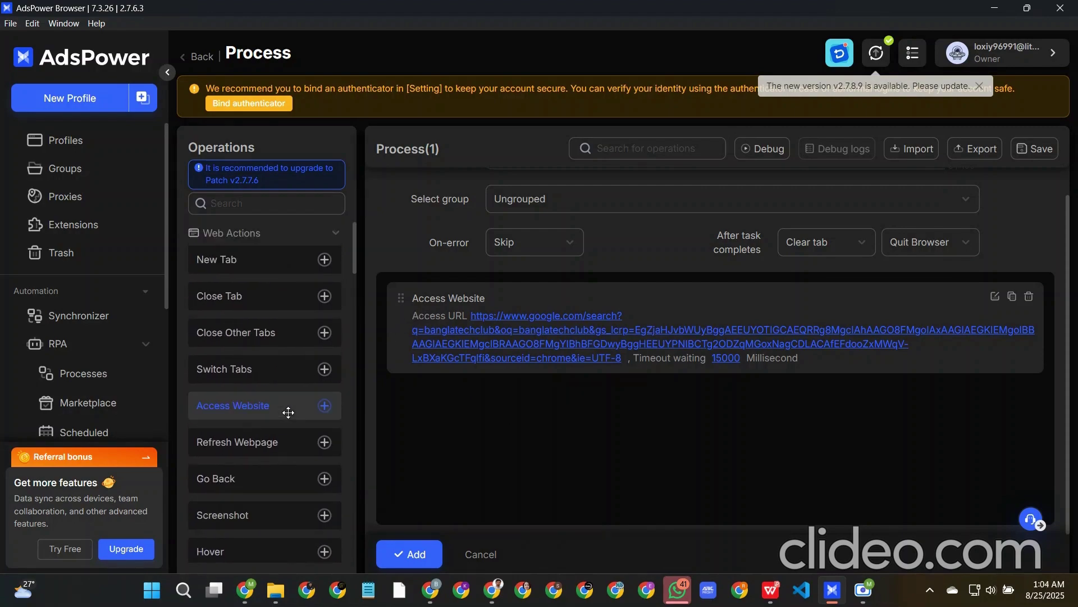
pyautogui.scroll(-4, 284, 339)
pyautogui.scroll(-1, 284, 338)
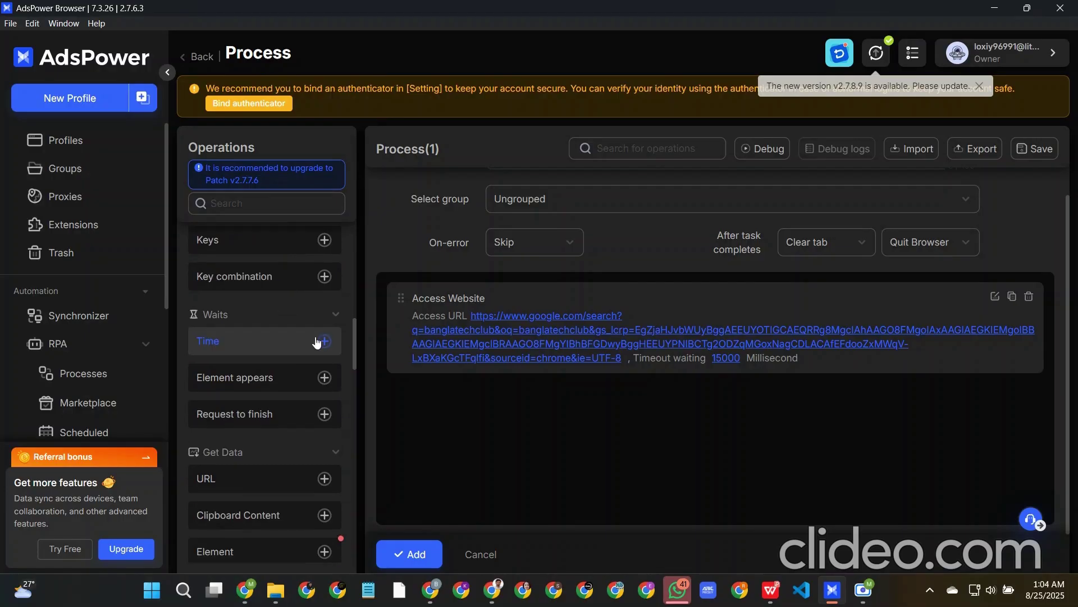
pyautogui.click(324, 341)
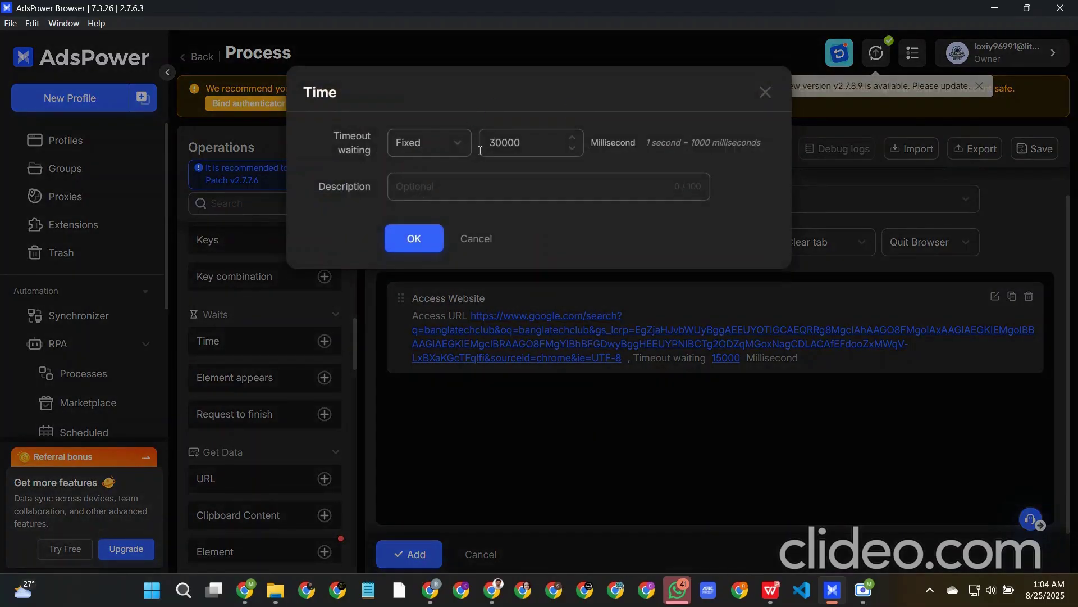
pyautogui.click(431, 143)
pyautogui.click(418, 200)
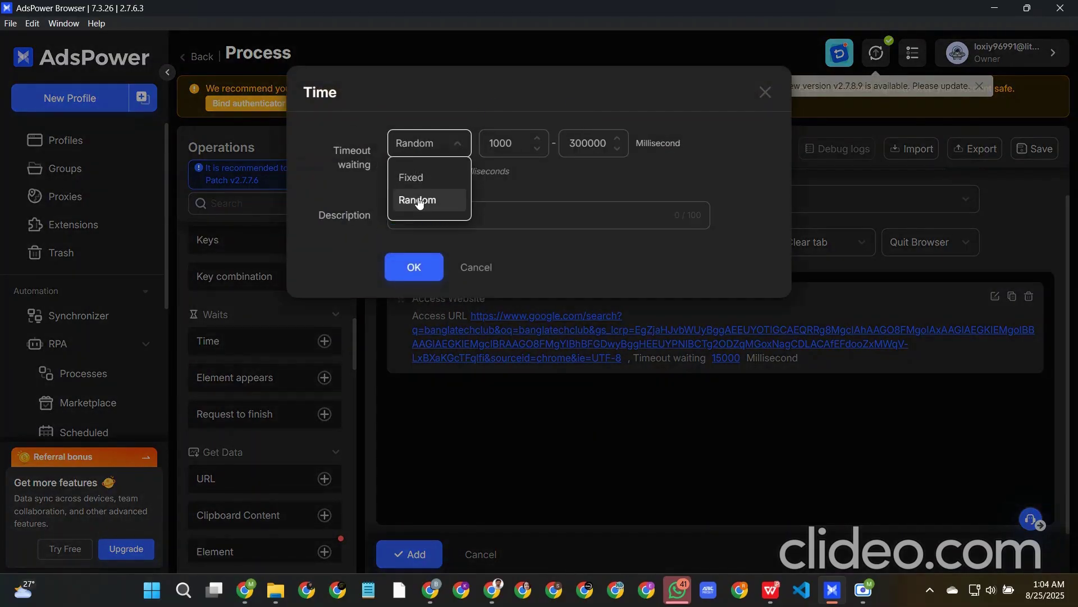
pyautogui.click(492, 143)
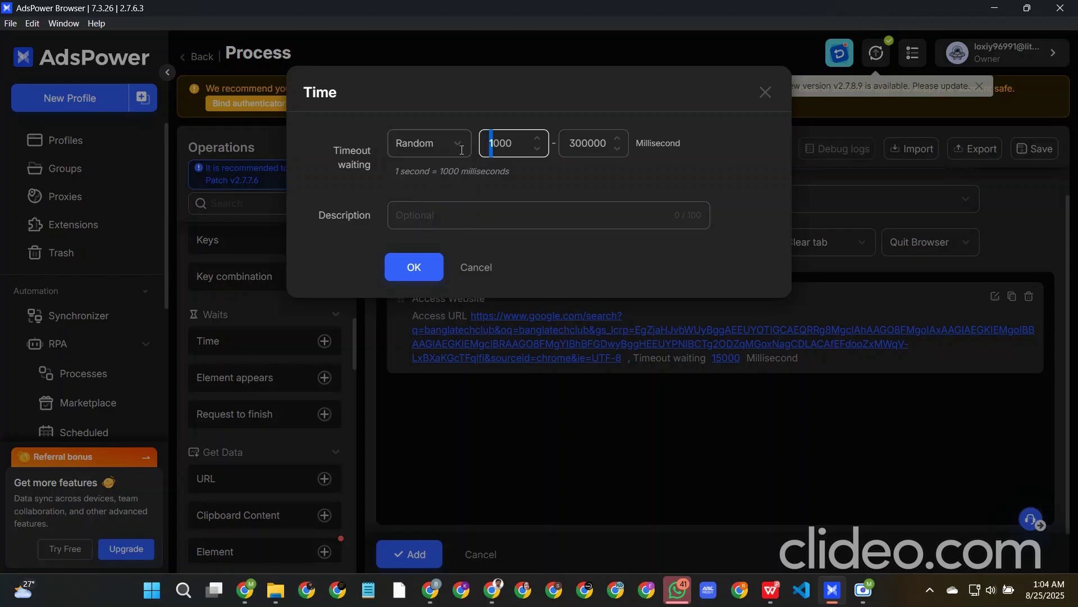
pyautogui.write('5')
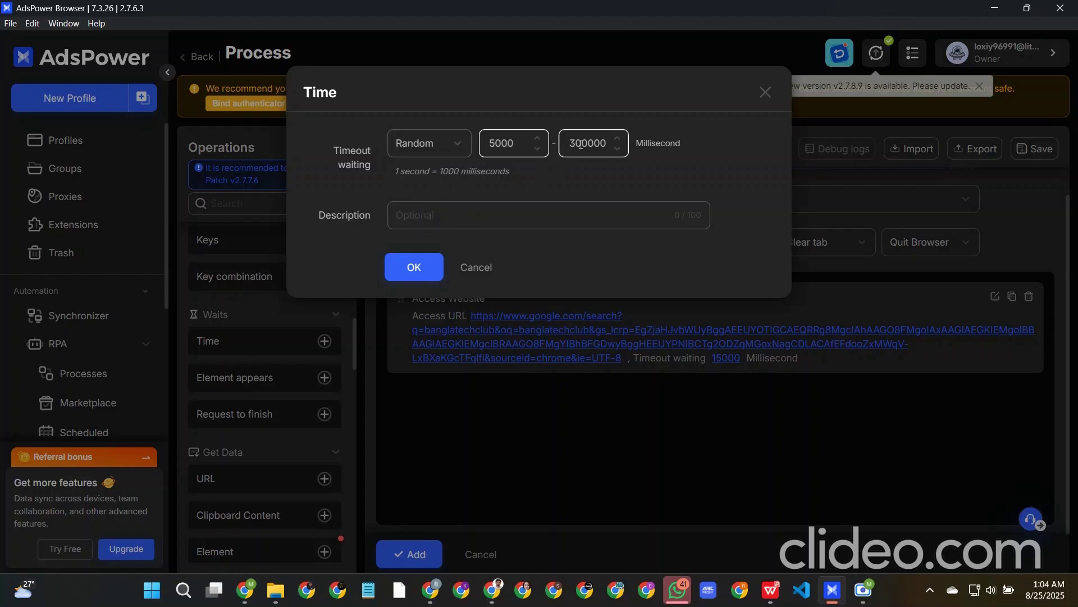
pyautogui.moveTo(582, 144); pyautogui.dragTo(569, 144)
pyautogui.write('1')
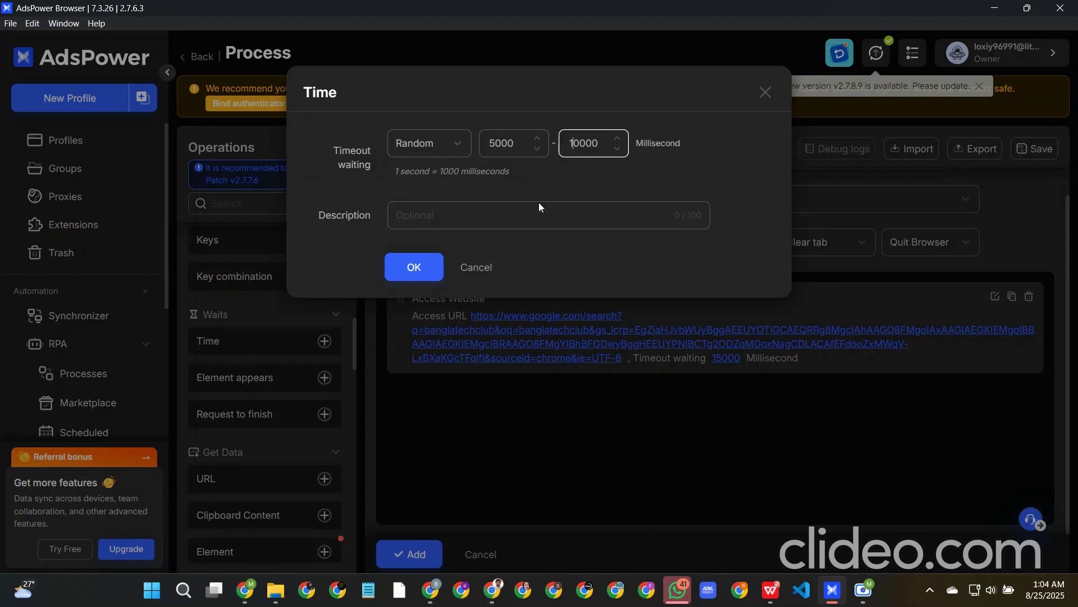
pyautogui.click(419, 278)
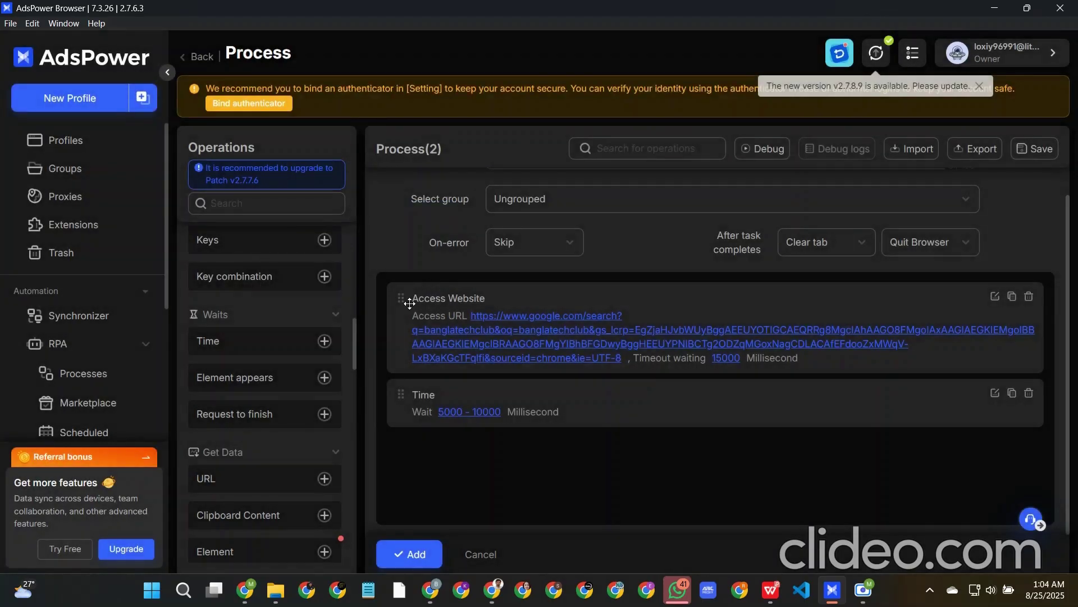
# Step: Start adding a Click operation step to the process
pyautogui.scroll(-1, 232, 328)
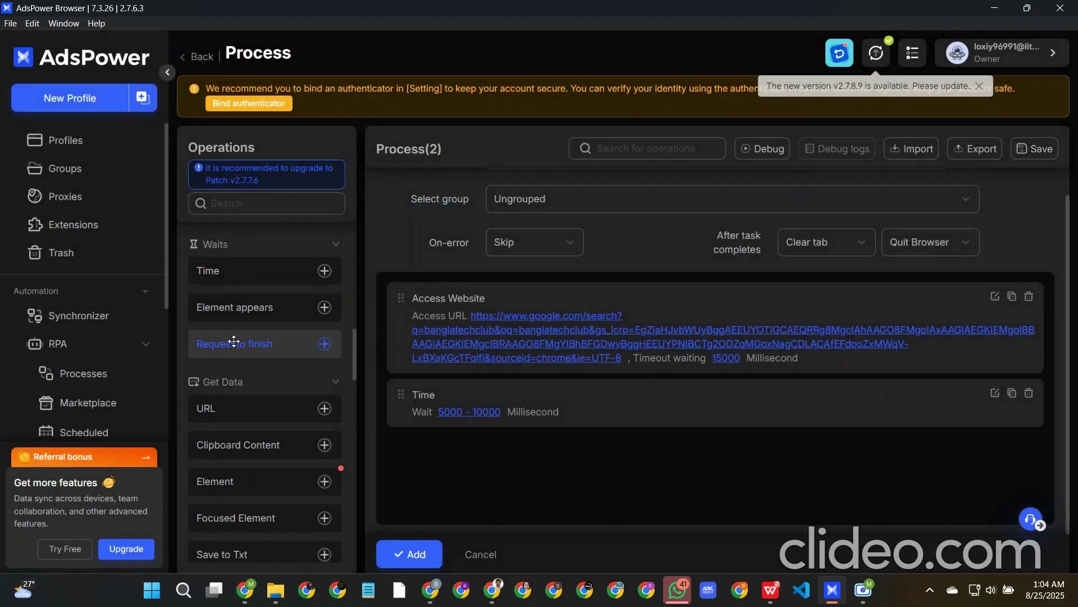
pyautogui.scroll(-1, 234, 339)
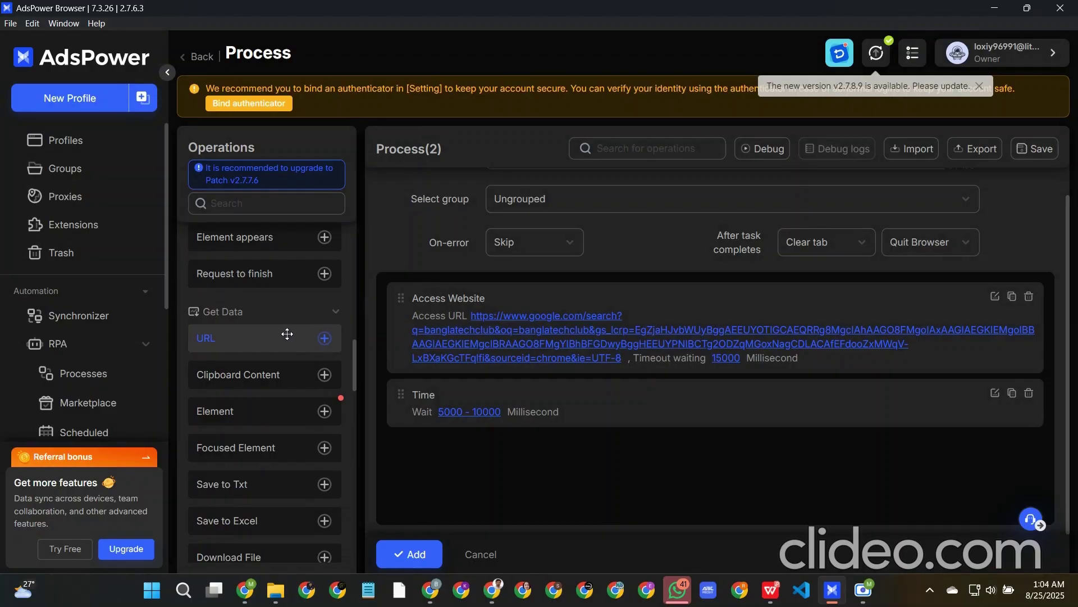
pyautogui.scroll(-3, 285, 336)
pyautogui.scroll(6, 288, 343)
pyautogui.scroll(4, 286, 347)
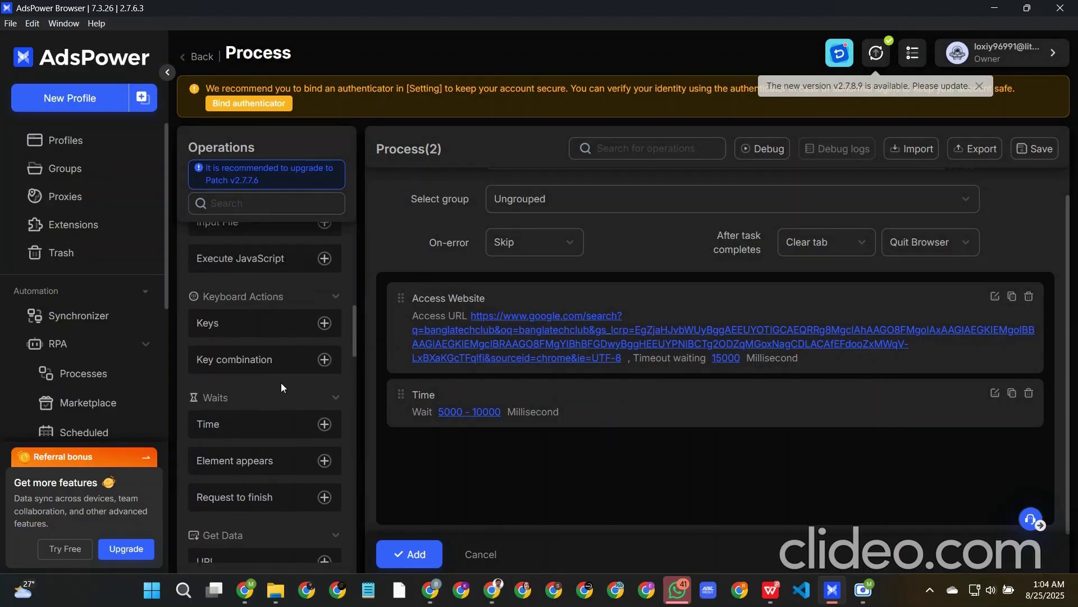
pyautogui.click(326, 381)
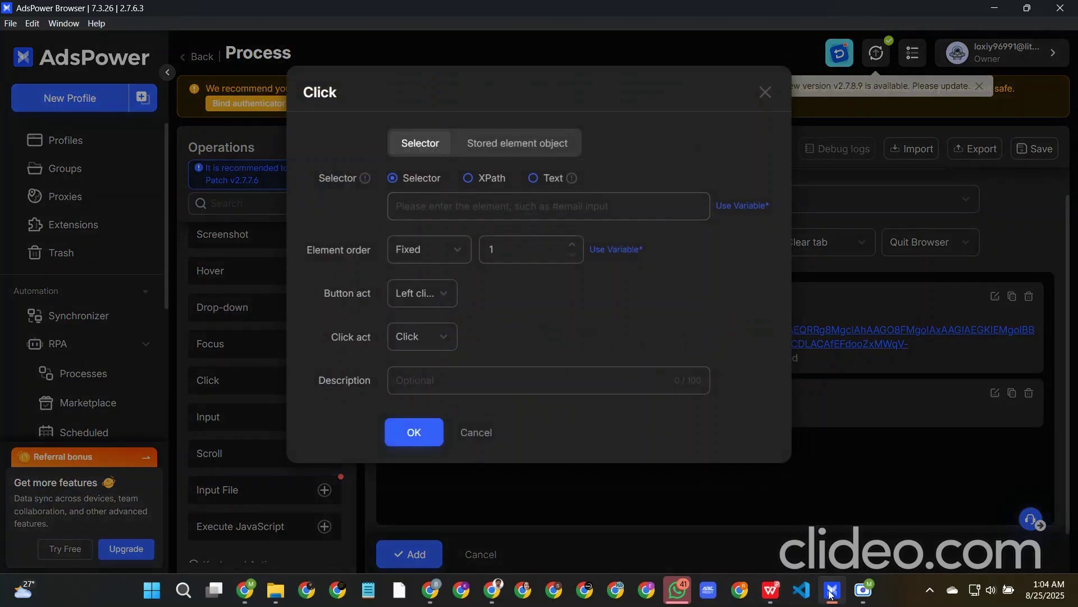
# Step: In Chrome, inspect the title element of the first banglatechclub search result
pyautogui.moveTo(832, 594)
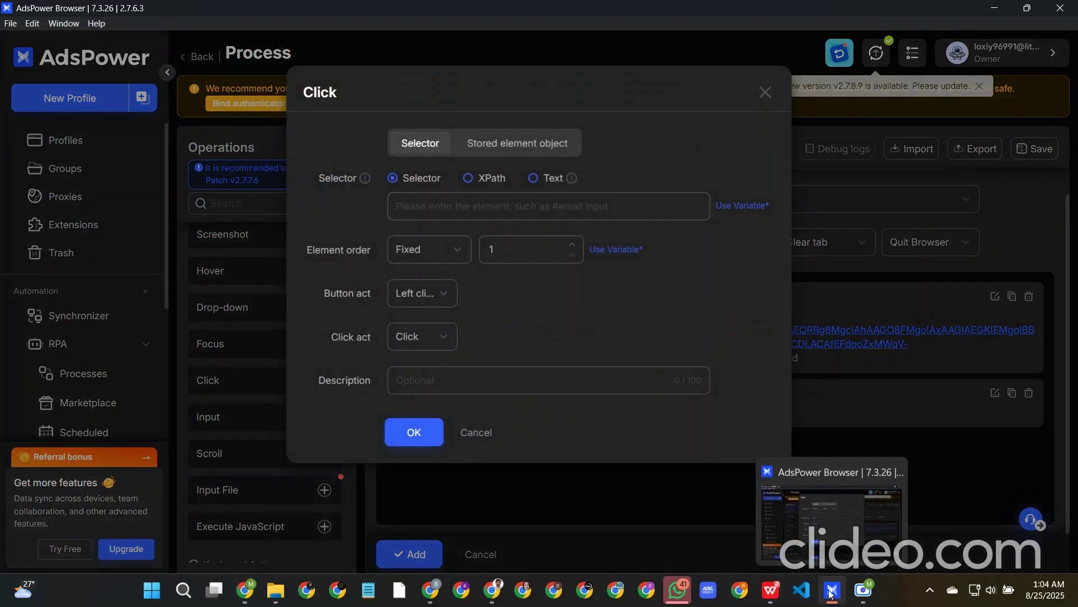
pyautogui.click(485, 600)
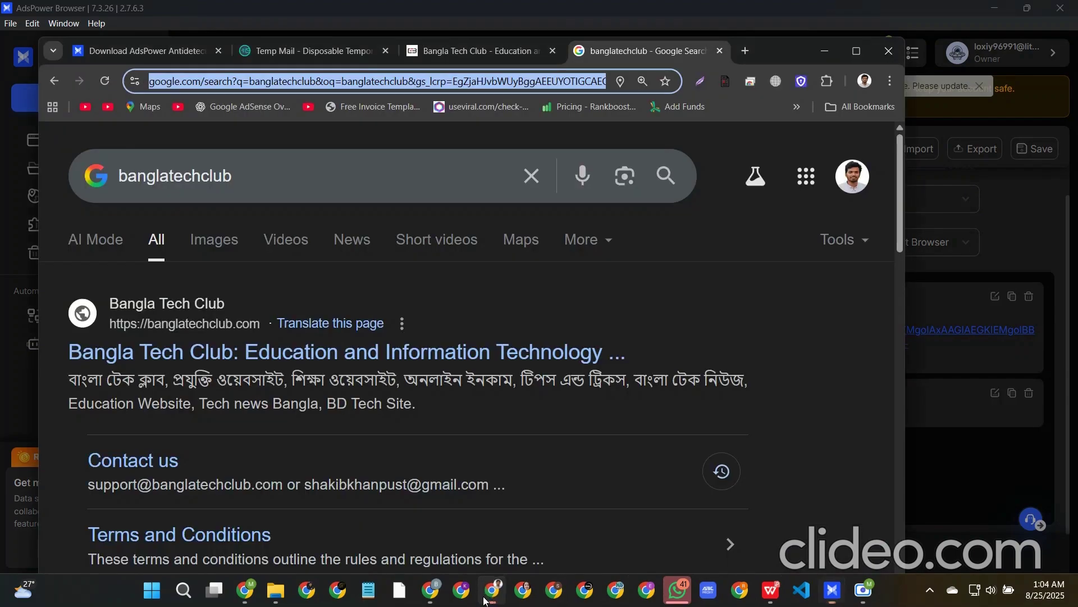
pyautogui.rightClick(217, 355)
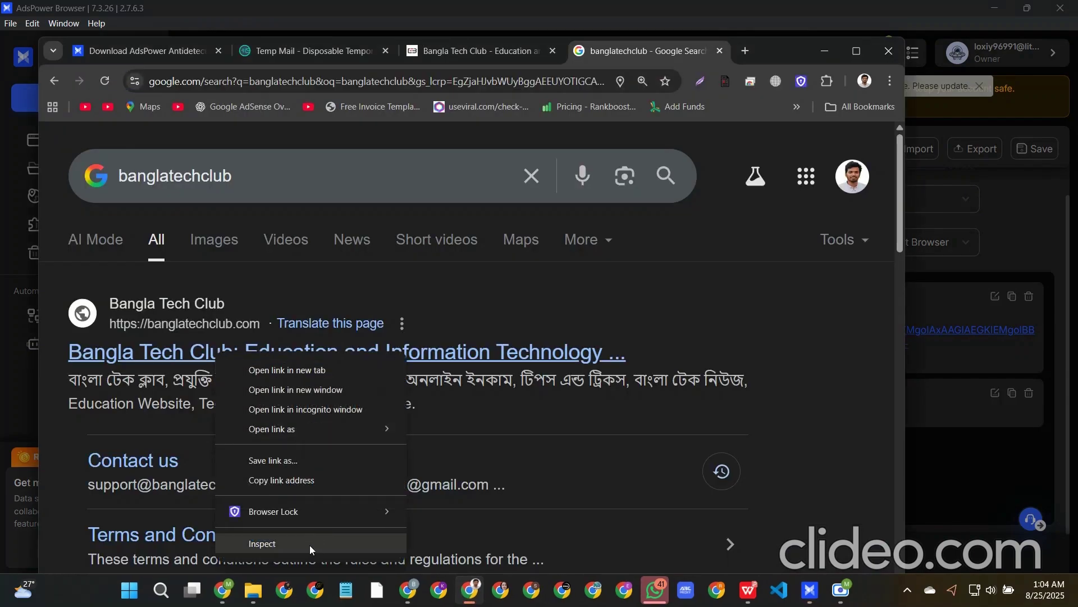
pyautogui.click(307, 543)
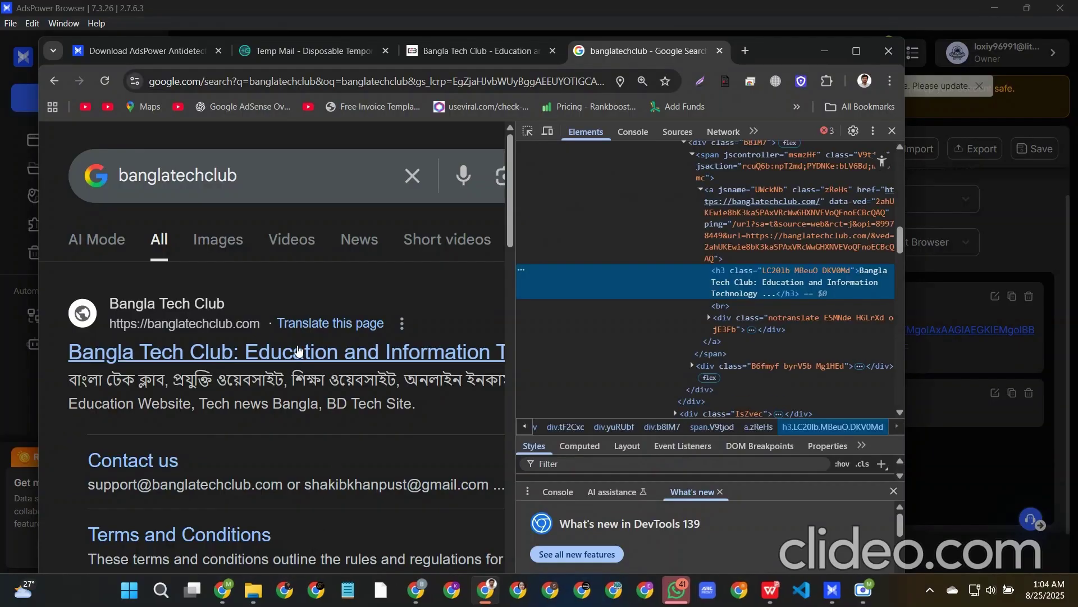
# Step: Copy the CSS selector of the first result's h3 heading from the Elements panel
pyautogui.click(298, 352)
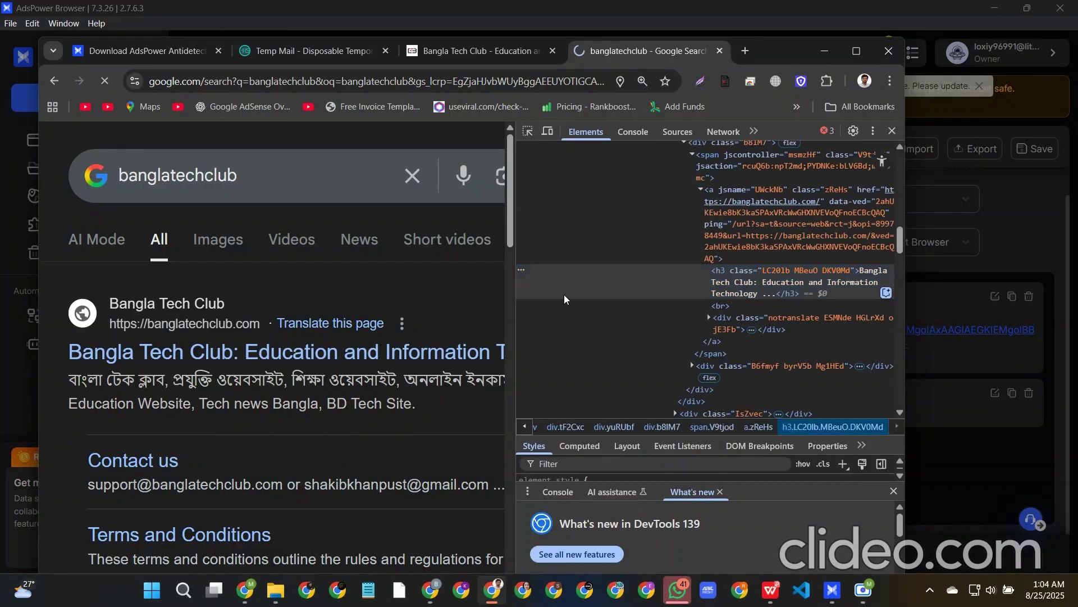
pyautogui.rightClick(693, 281)
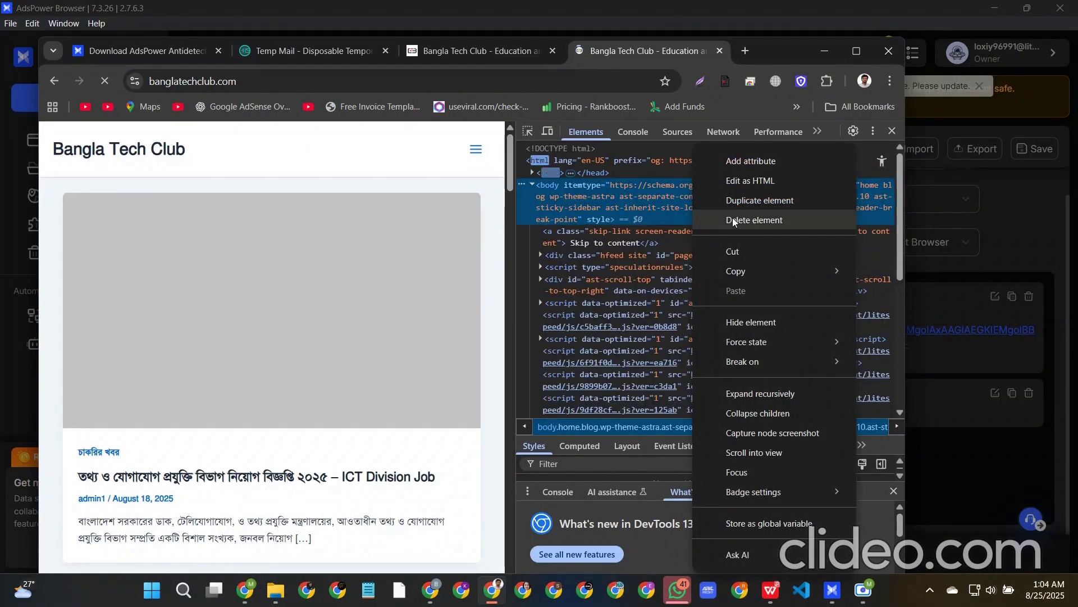
pyautogui.click(52, 82)
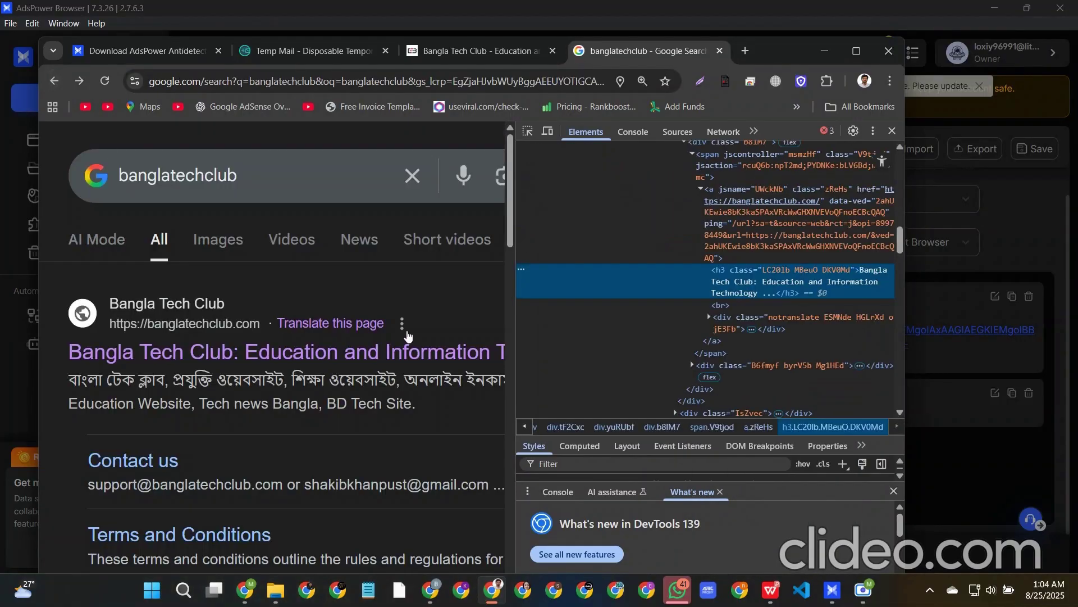
pyautogui.rightClick(683, 274)
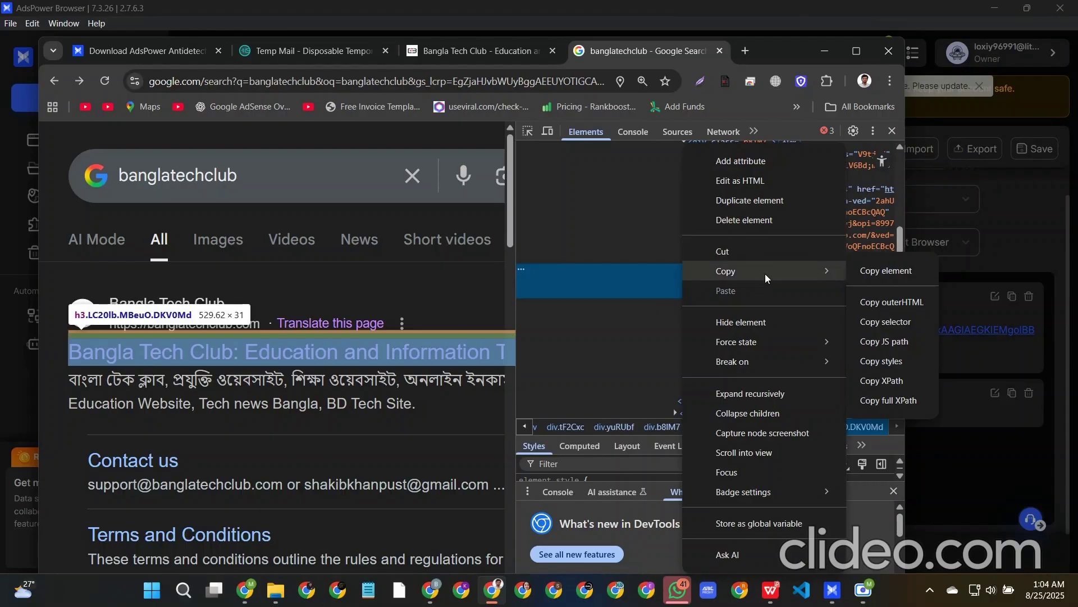
pyautogui.click(889, 306)
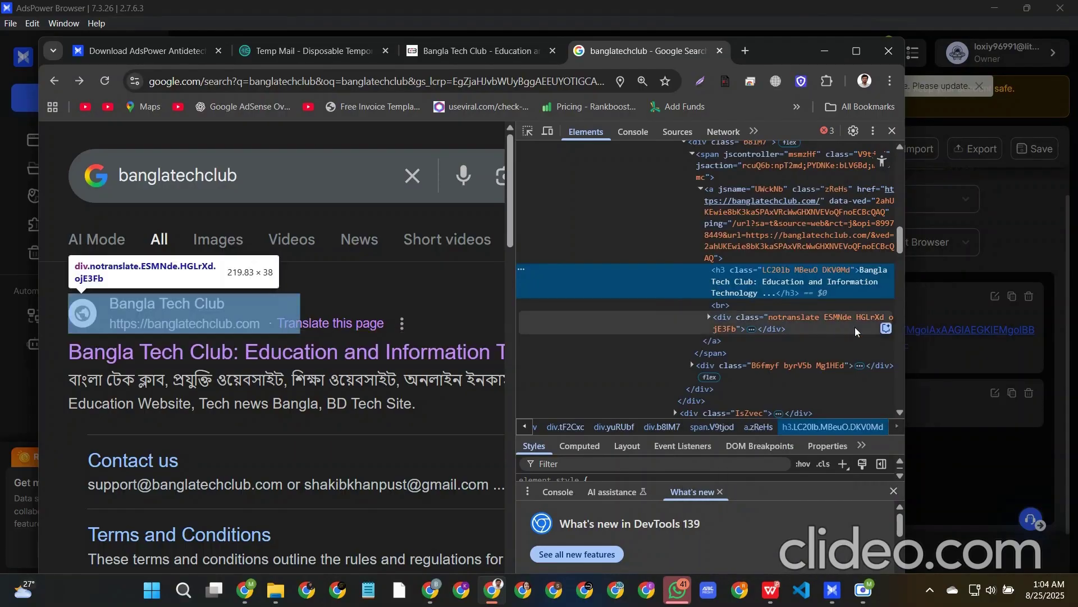
# Step: Paste the copied h3 title selector into the Click step's Selector field and add the step
pyautogui.click(833, 590)
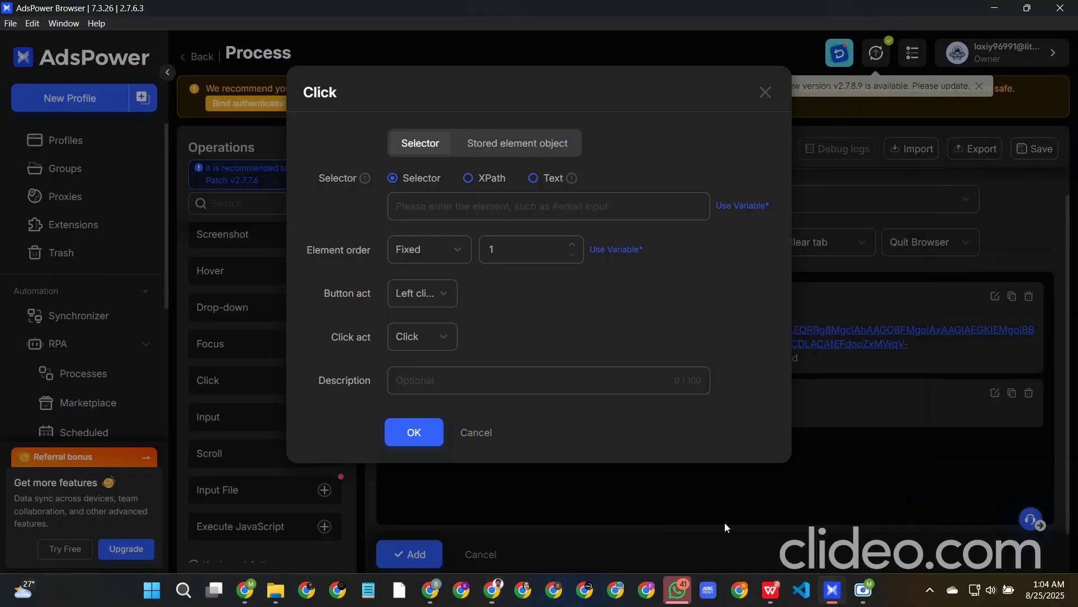
pyautogui.click(403, 196)
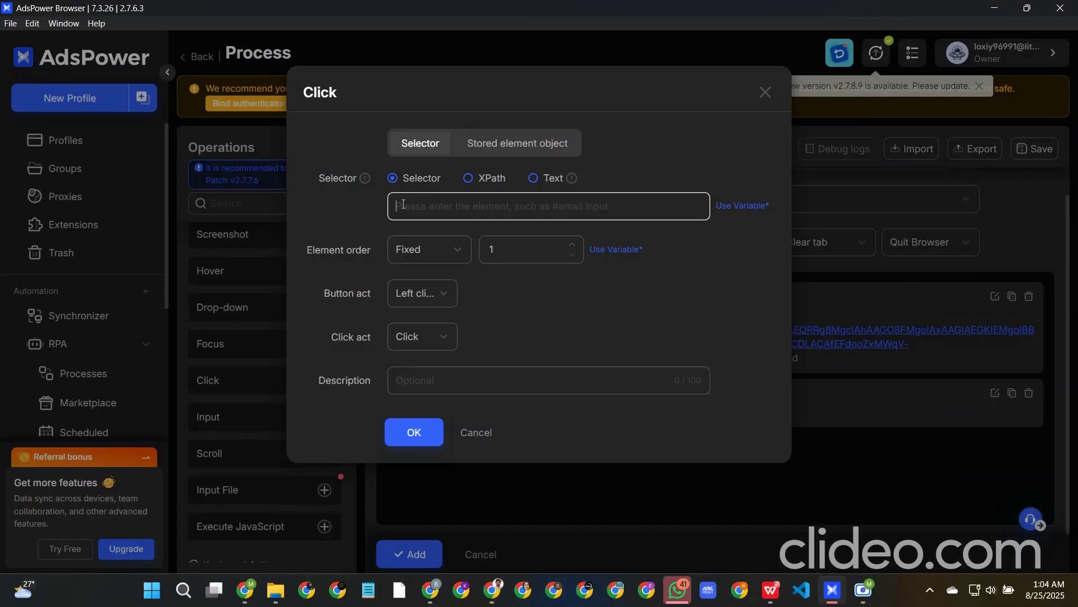
pyautogui.hotkey('ctrl', 'v')
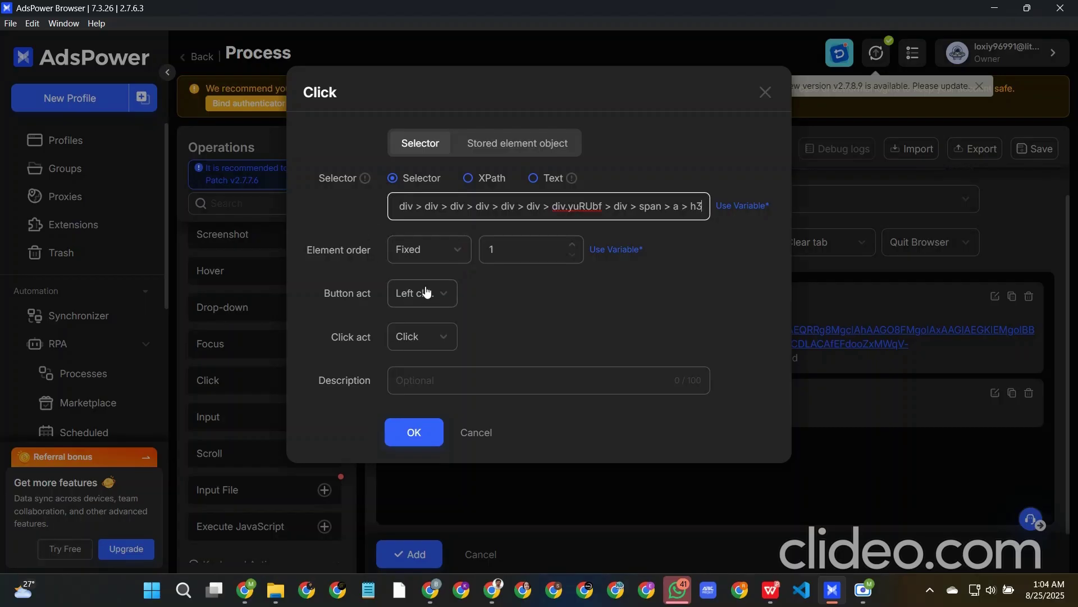
pyautogui.click(424, 442)
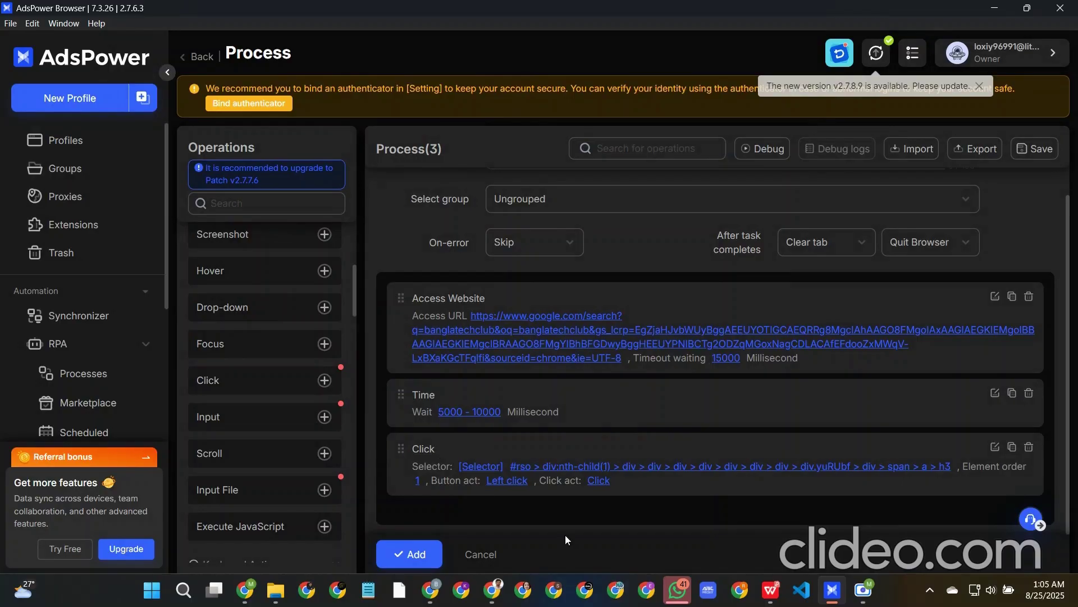
# Step: Test opening the first Google search result in Chrome
pyautogui.click(492, 590)
pyautogui.click(192, 359)
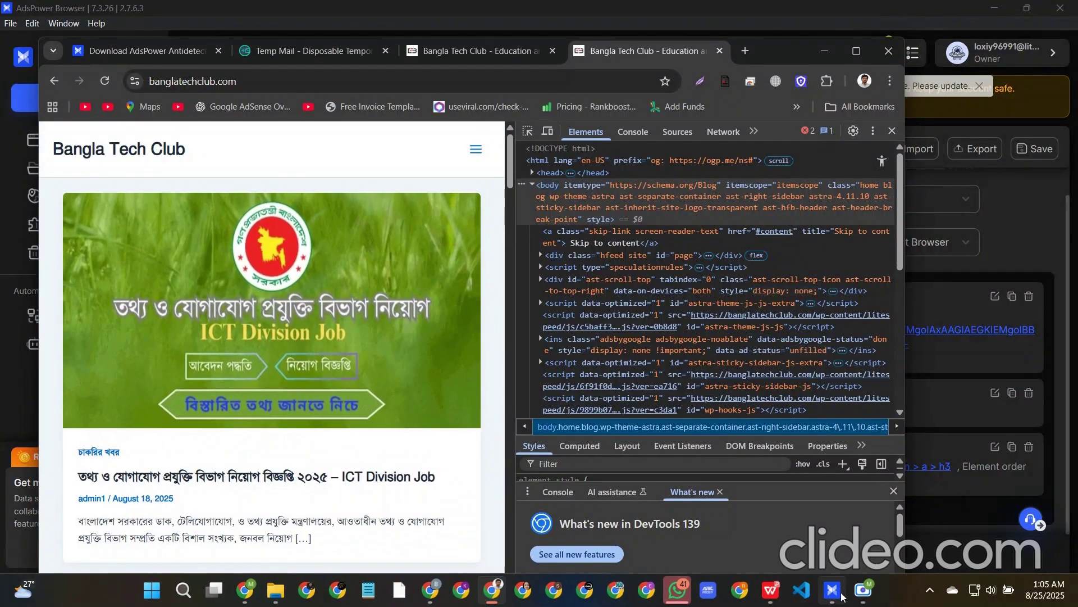
pyautogui.moveTo(815, 600)
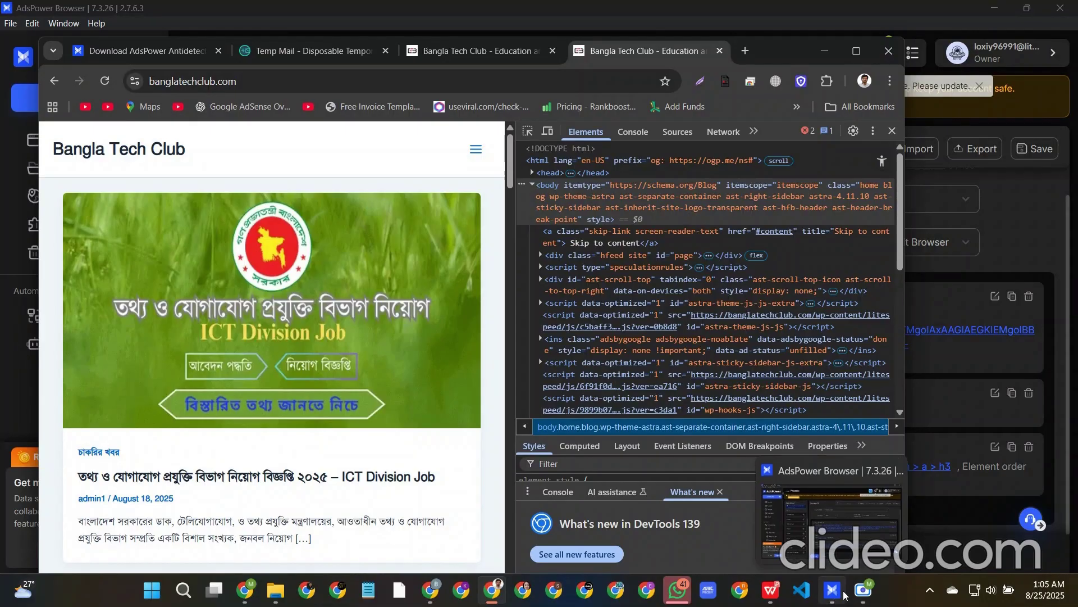
pyautogui.click(834, 597)
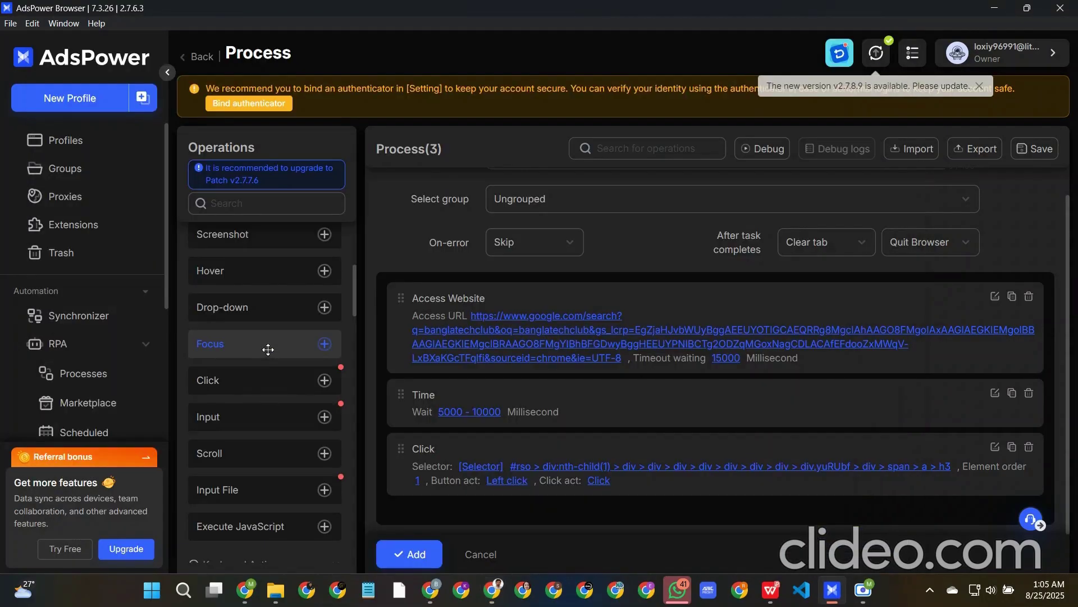
# Step: Add a Time step with a random 7000–15000 ms wait
pyautogui.scroll(5, 267, 349)
pyautogui.scroll(-3, 267, 350)
pyautogui.scroll(-8, 268, 349)
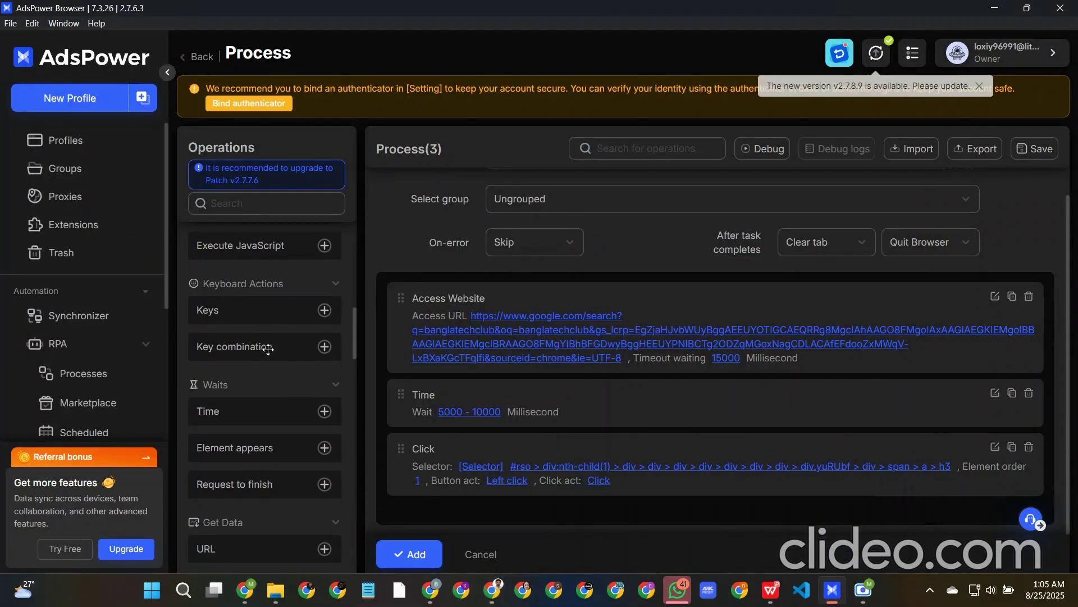
pyautogui.click(247, 411)
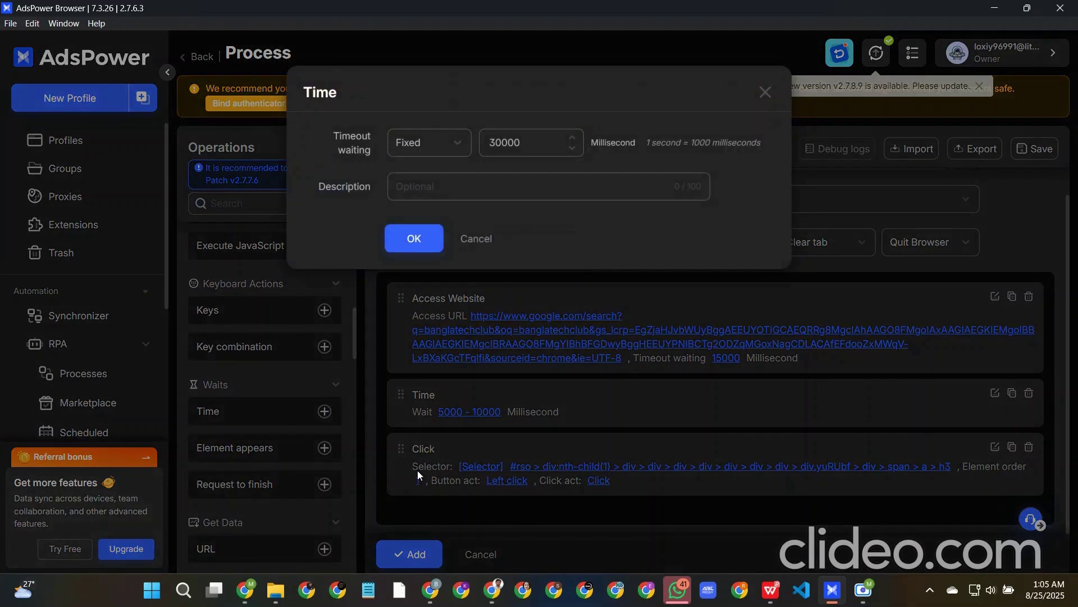
pyautogui.click(444, 143)
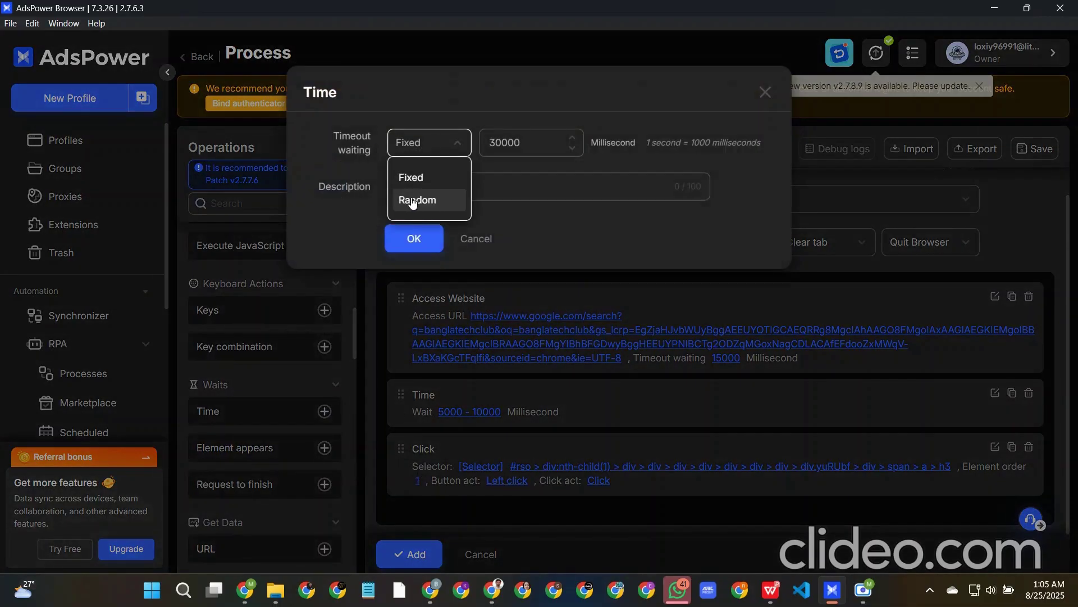
pyautogui.click(414, 201)
pyautogui.click(507, 145)
pyautogui.click(493, 142)
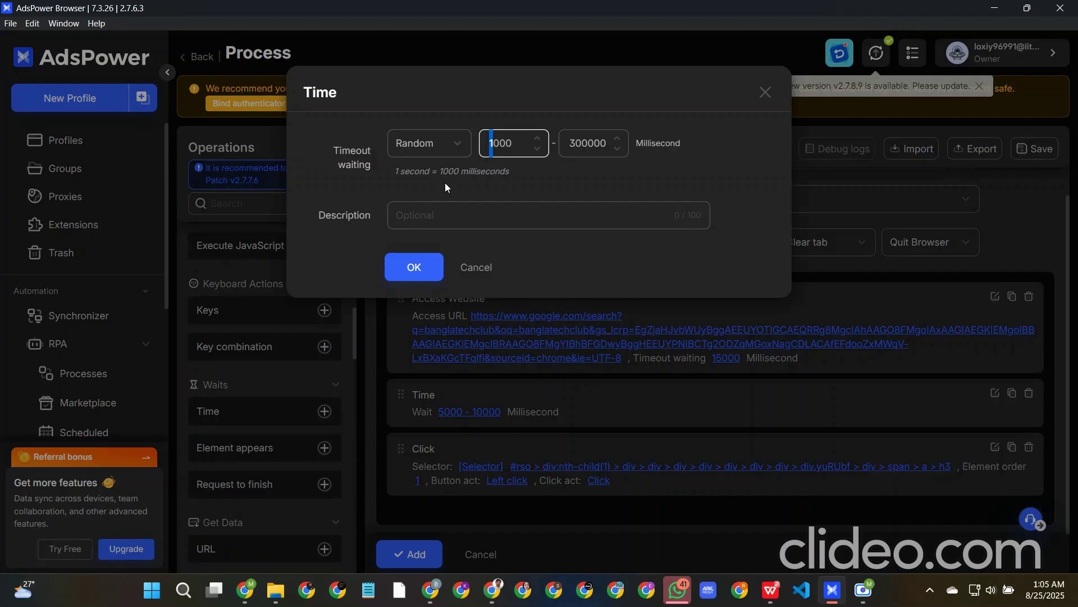
pyautogui.press('Delete')
pyautogui.write('7')
pyautogui.click(584, 145)
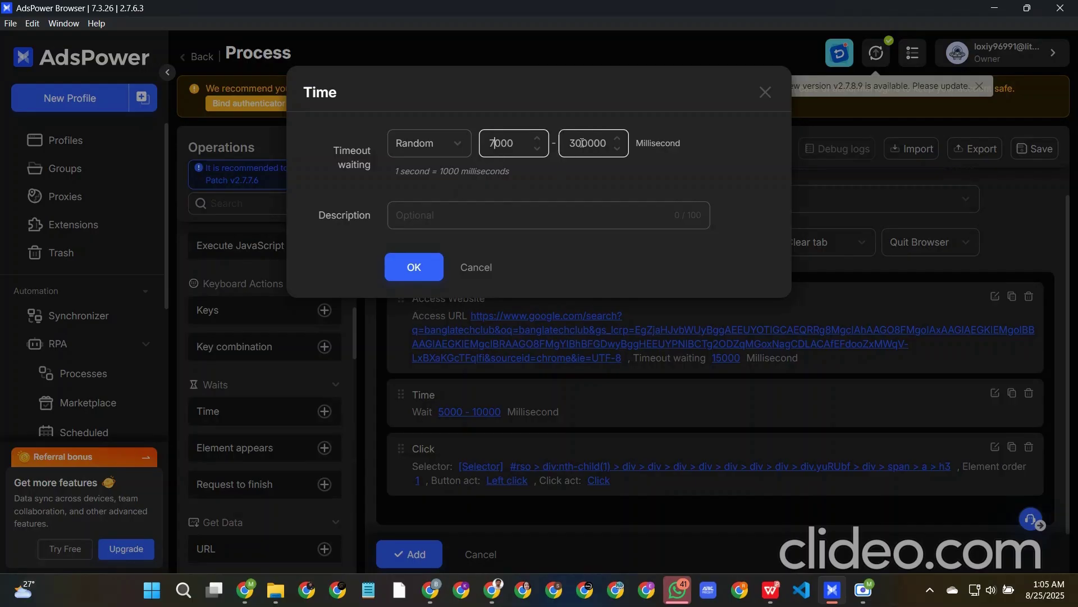
pyautogui.moveTo(583, 142); pyautogui.dragTo(550, 161)
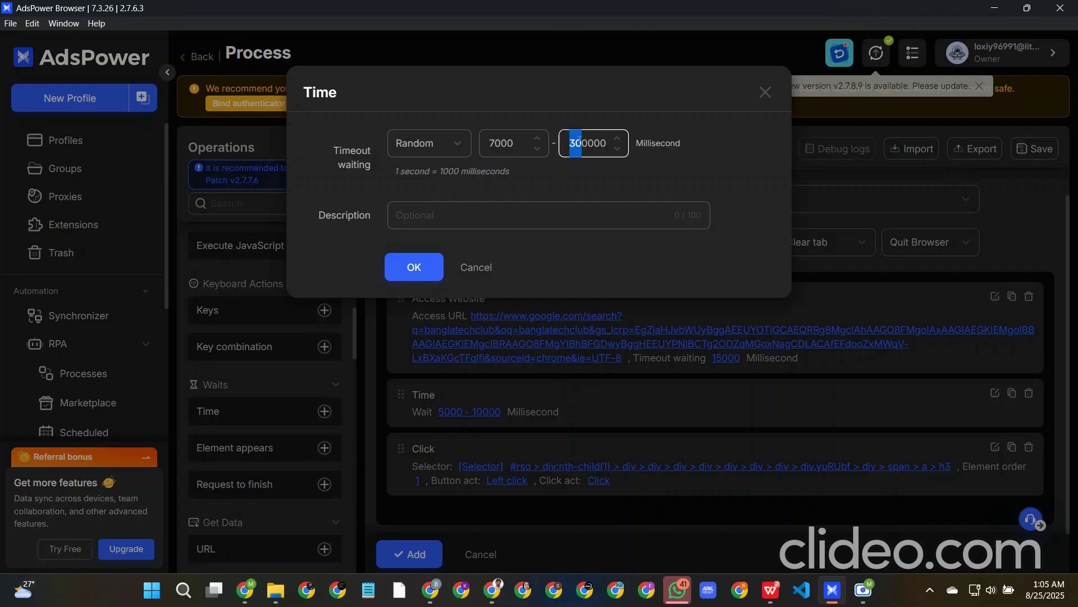
pyautogui.press('Delete')
pyautogui.write('15')
pyautogui.click(413, 267)
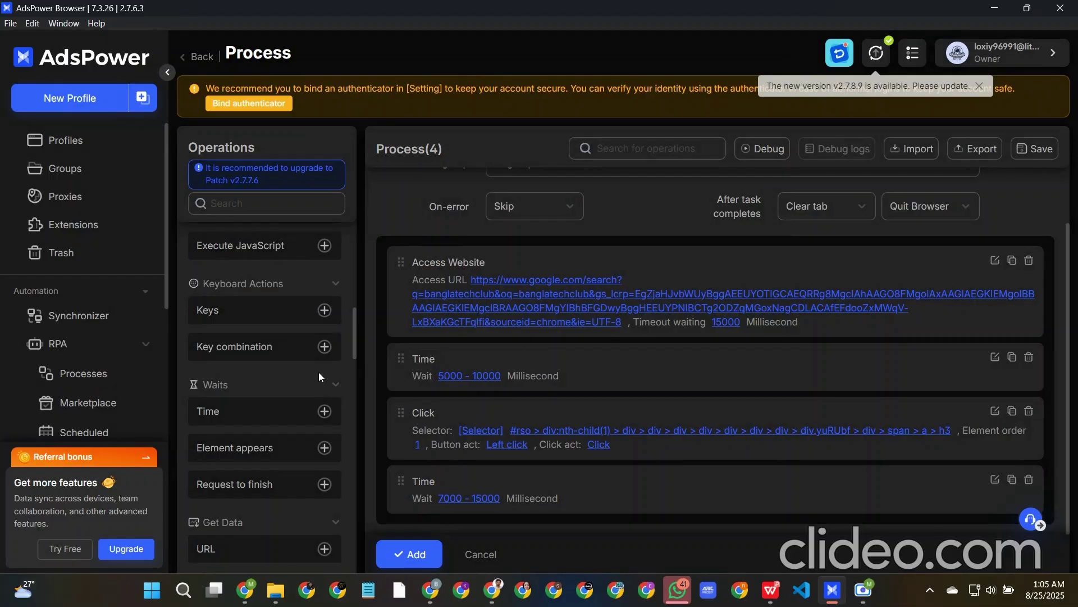
pyautogui.scroll(-1, 292, 415)
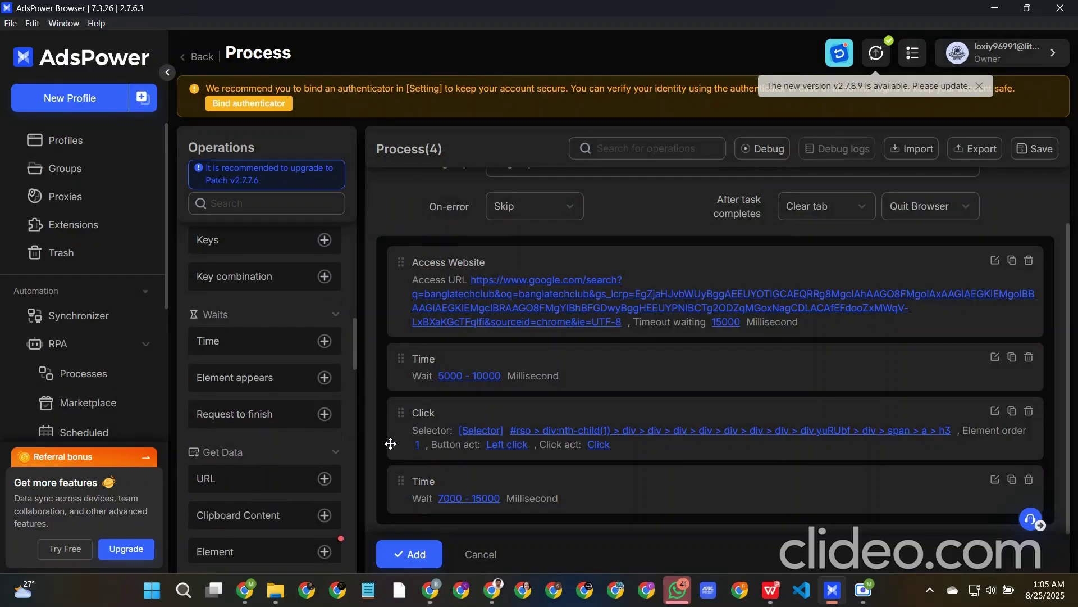
pyautogui.scroll(-1, 324, 447)
pyautogui.scroll(-5, 324, 447)
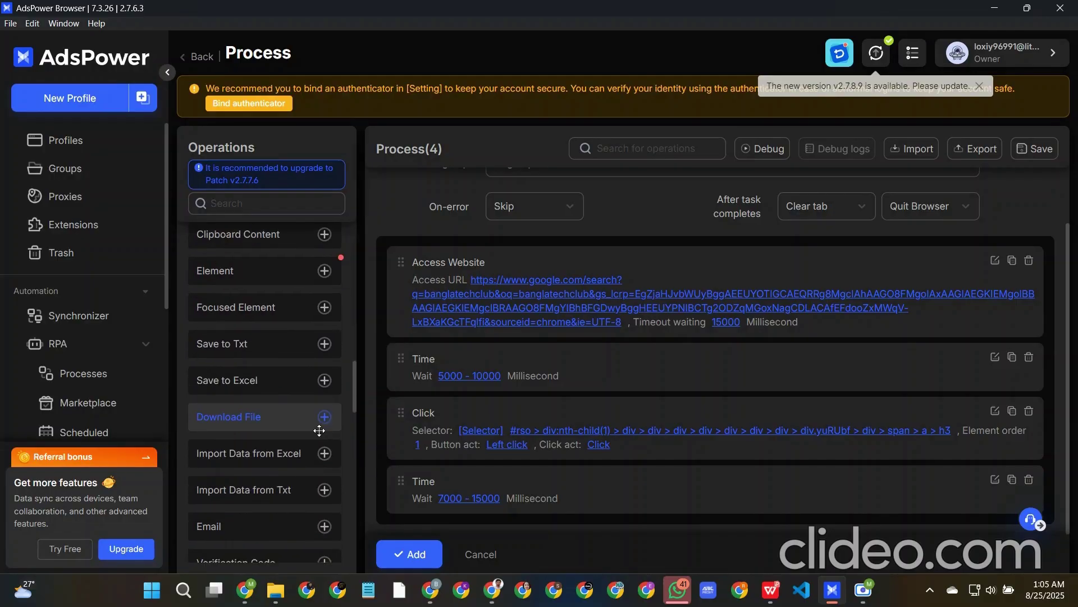
pyautogui.scroll(-4, 320, 430)
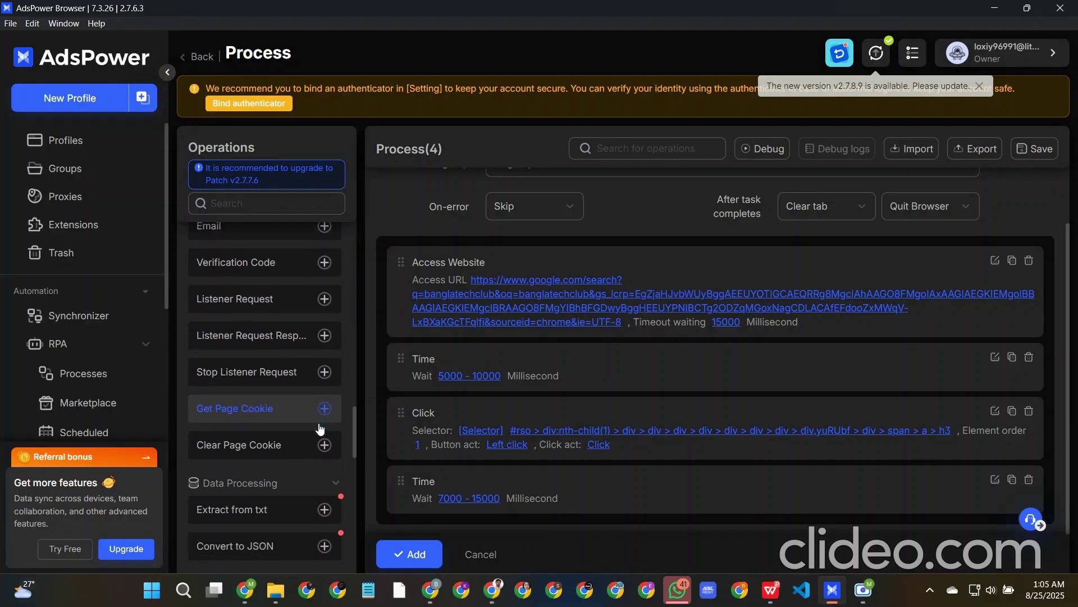
pyautogui.scroll(-5, 321, 429)
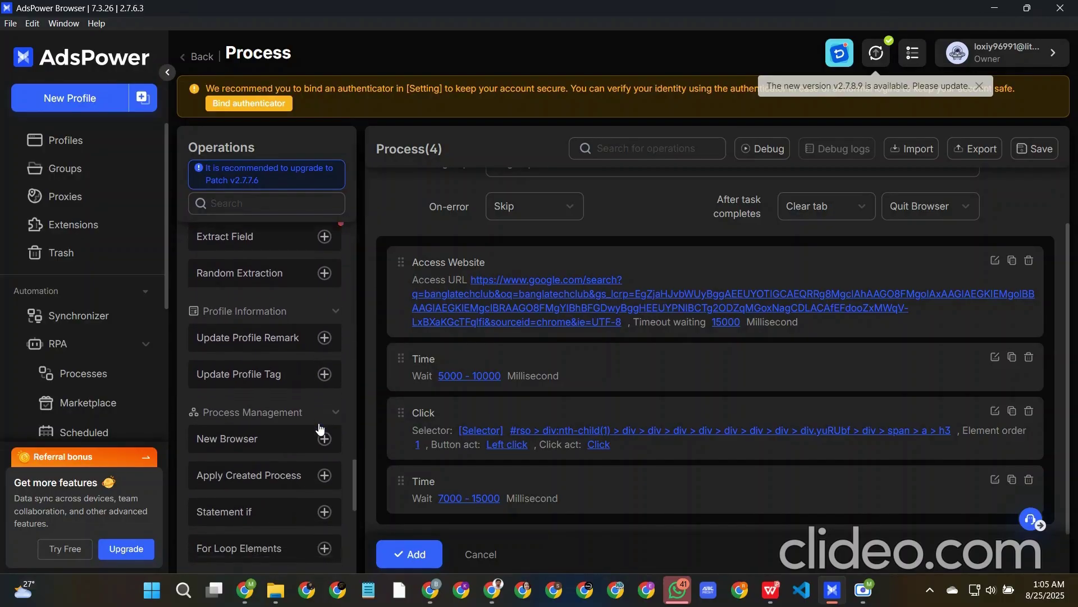
pyautogui.scroll(-3, 320, 429)
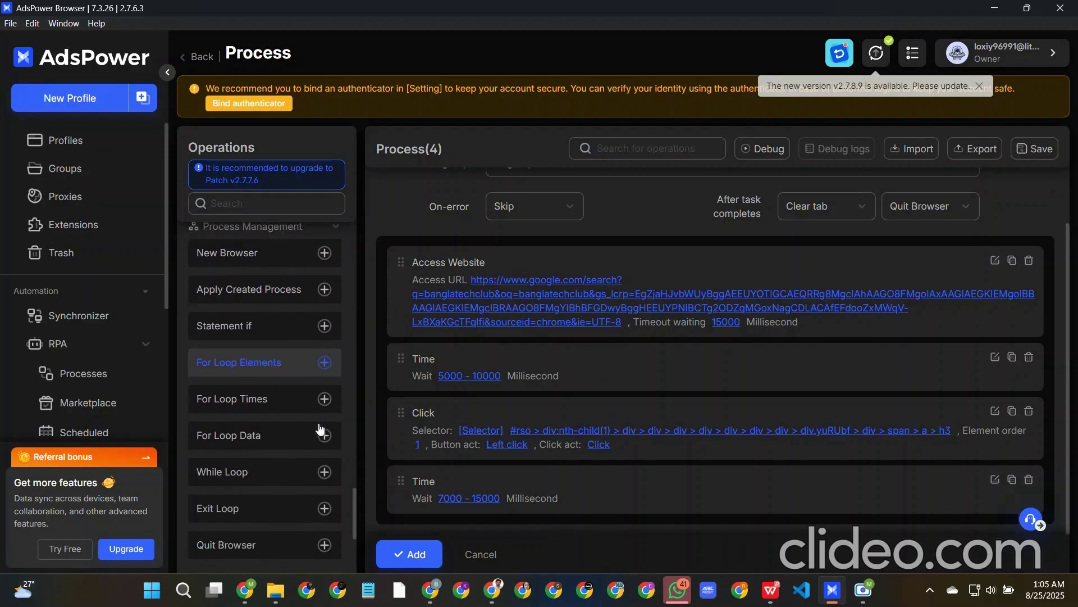
pyautogui.scroll(15, 321, 429)
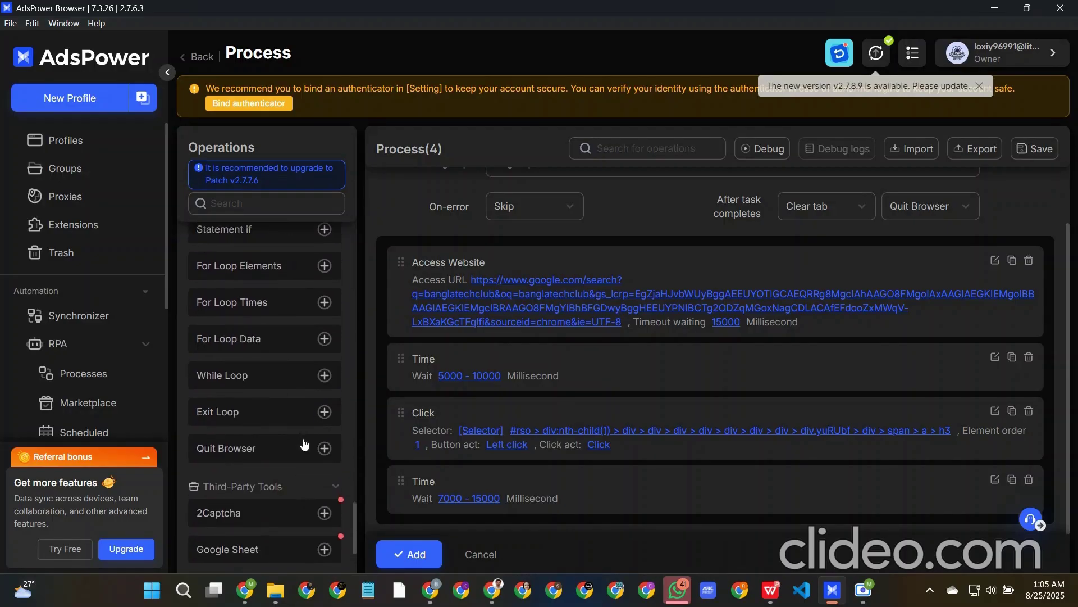
pyautogui.scroll(2, 302, 438)
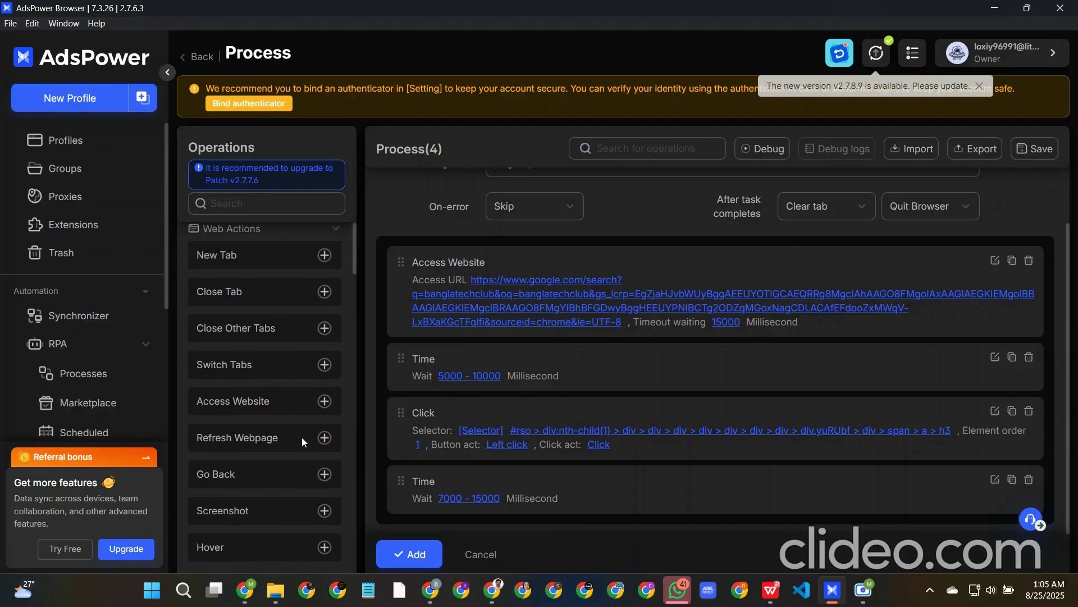
pyautogui.scroll(-3, 302, 436)
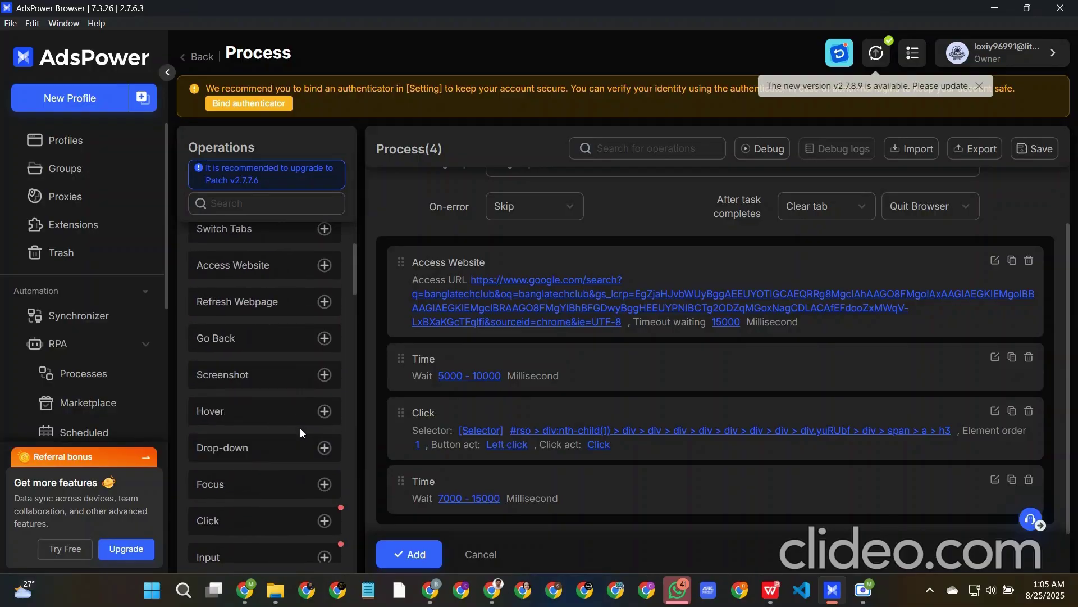
pyautogui.scroll(-1, 301, 388)
pyautogui.scroll(-4, 292, 424)
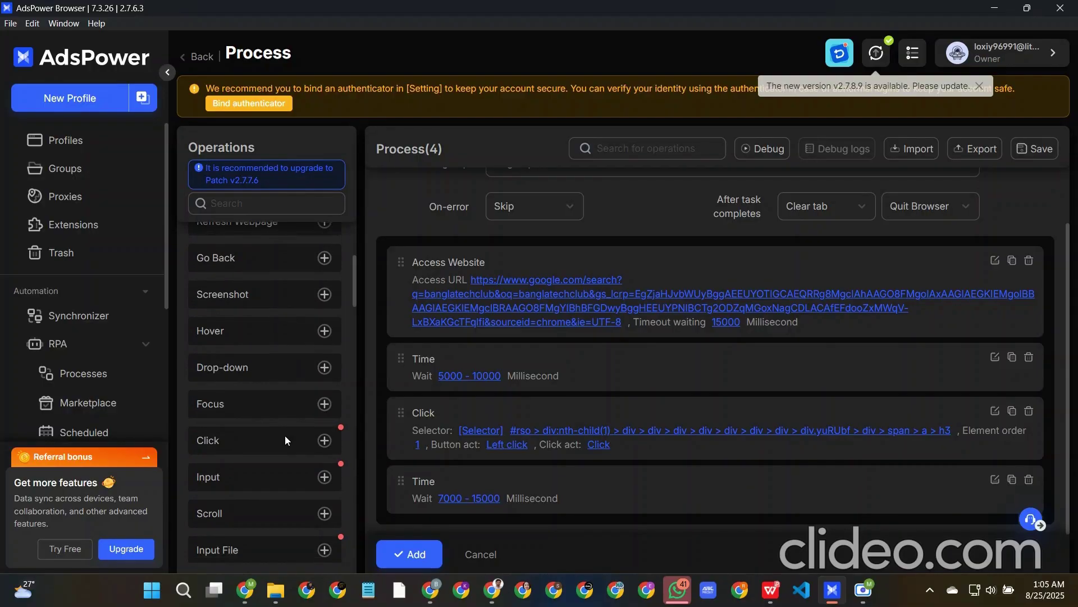
# Step: Start a Scroll step by position, targeting an intermediate page position
pyautogui.click(324, 384)
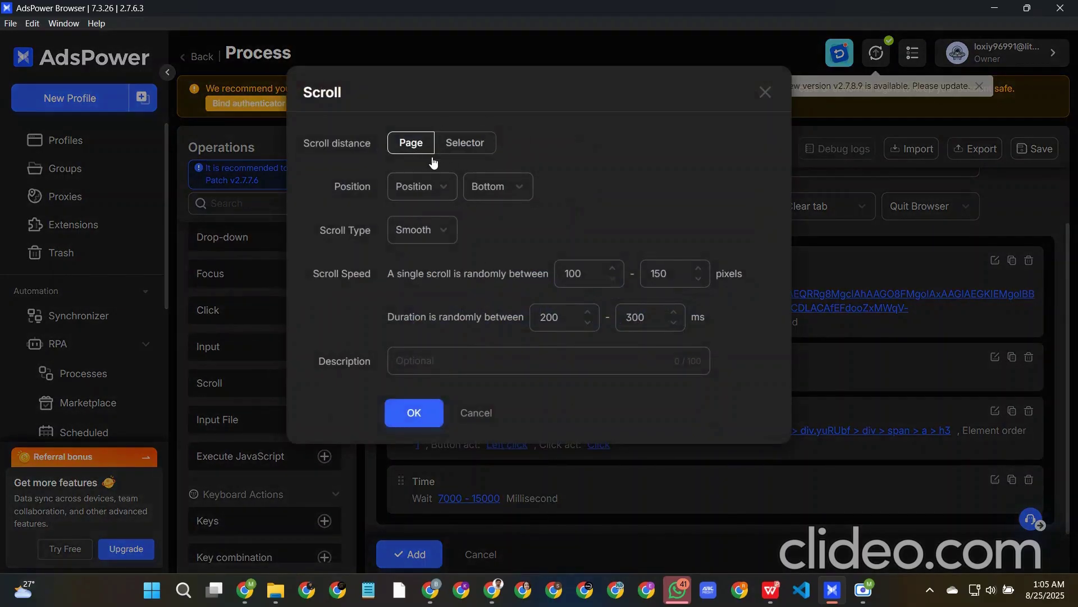
pyautogui.click(435, 191)
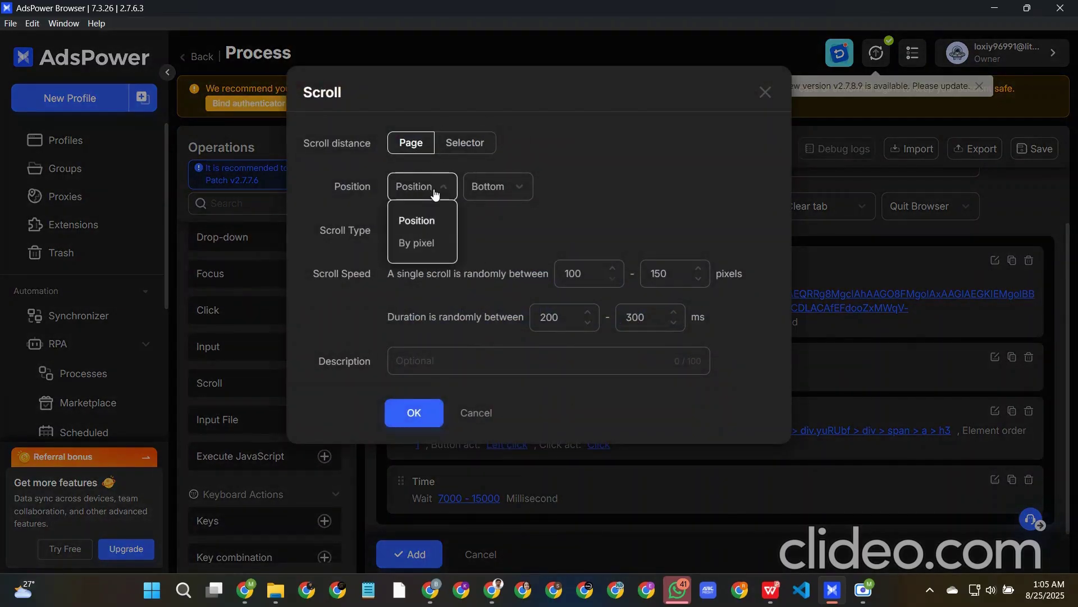
pyautogui.click(425, 228)
pyautogui.click(494, 187)
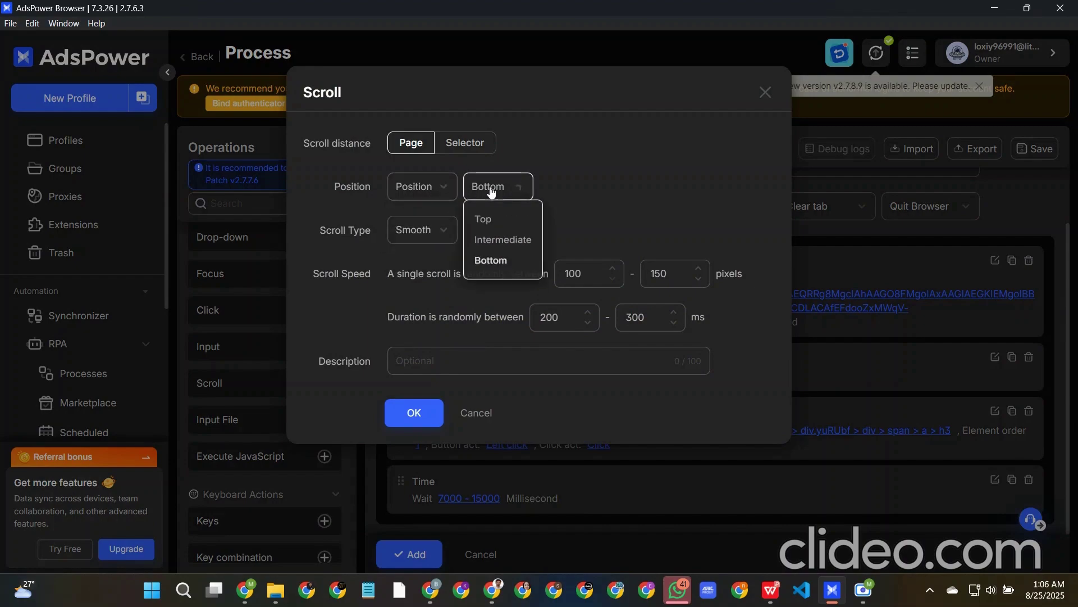
pyautogui.click(488, 241)
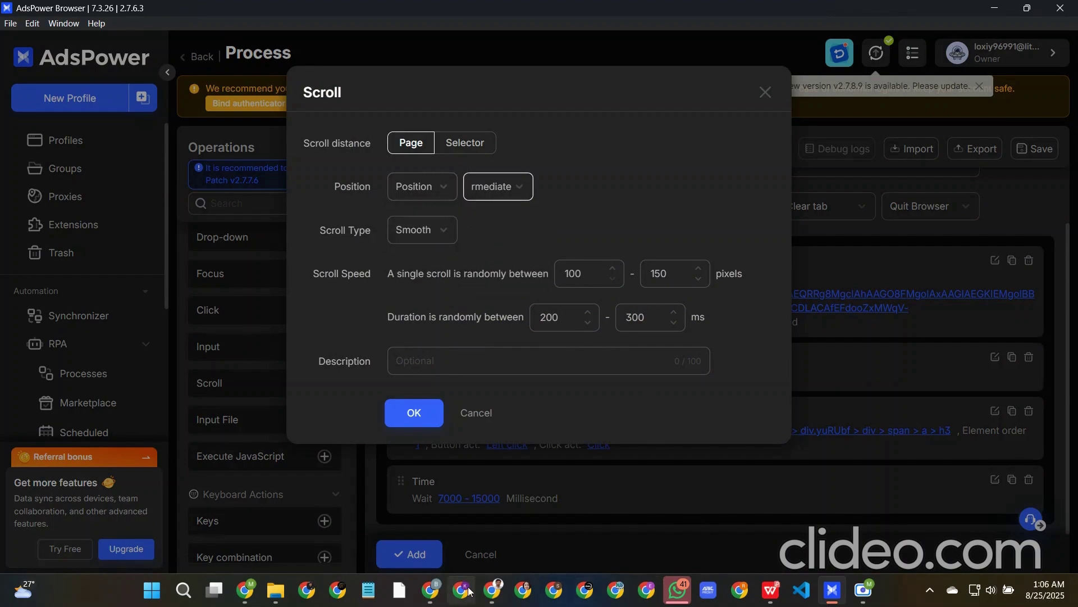
# Step: Scroll through the blog page in Chrome to check the intermediate scroll target
pyautogui.click(493, 590)
pyautogui.scroll(-10, 402, 285)
pyautogui.scroll(-15, 402, 285)
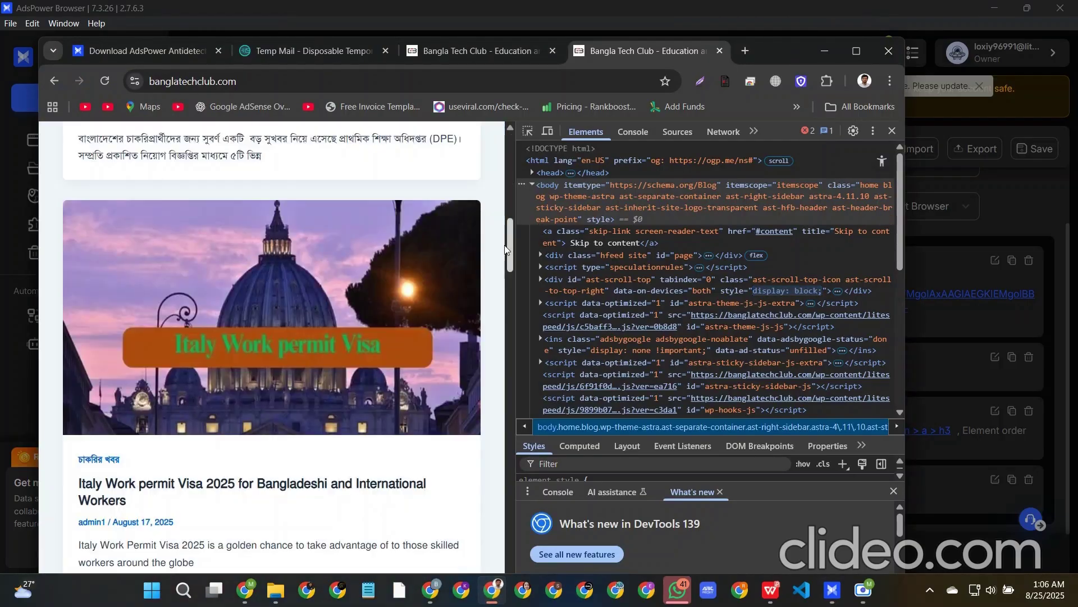
pyautogui.scroll(5, 508, 441)
pyautogui.moveTo(509, 441); pyautogui.dragTo(496, 141)
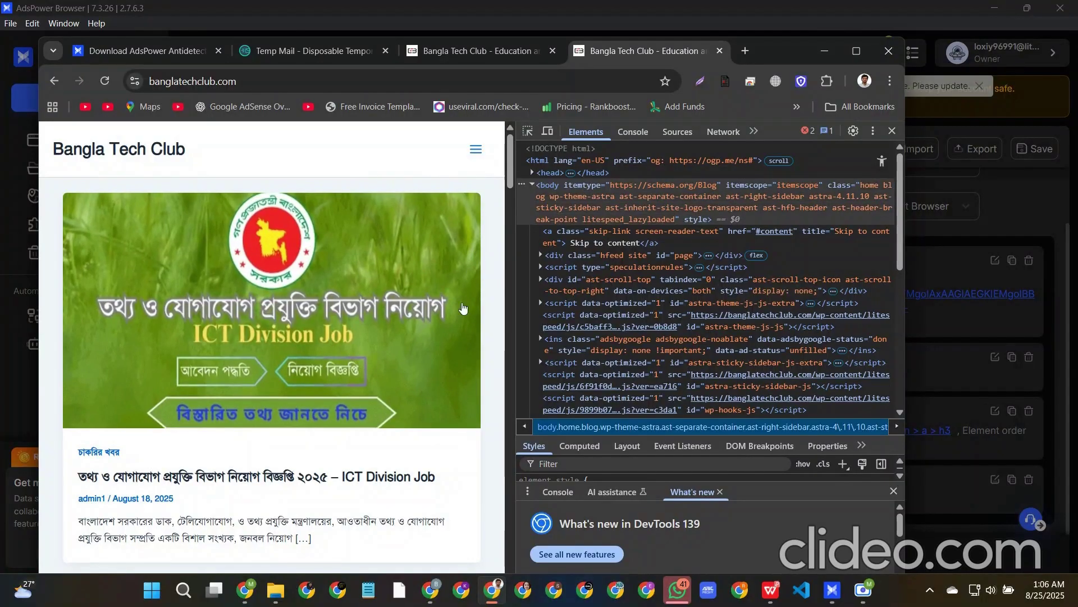
pyautogui.scroll(-10, 455, 348)
pyautogui.scroll(-5, 455, 347)
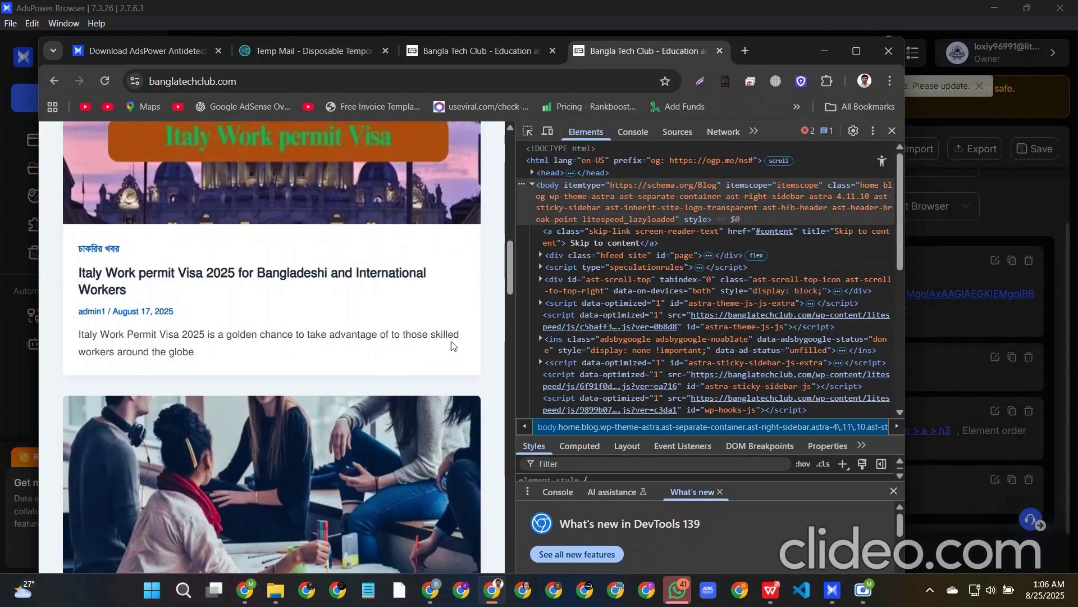
pyautogui.scroll(-2, 449, 334)
pyautogui.scroll(4, 449, 334)
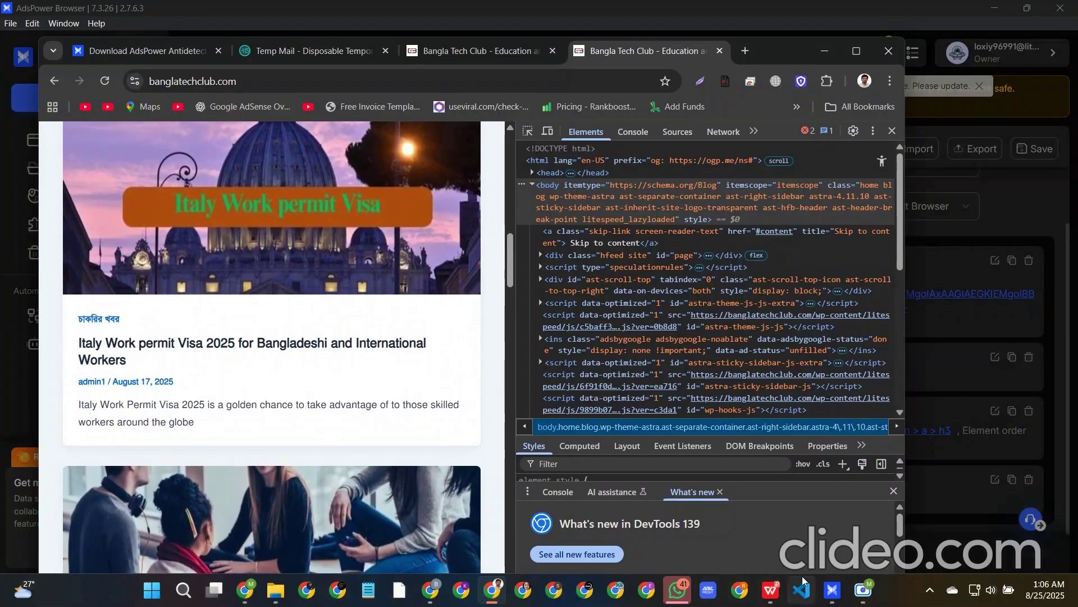
pyautogui.click(832, 589)
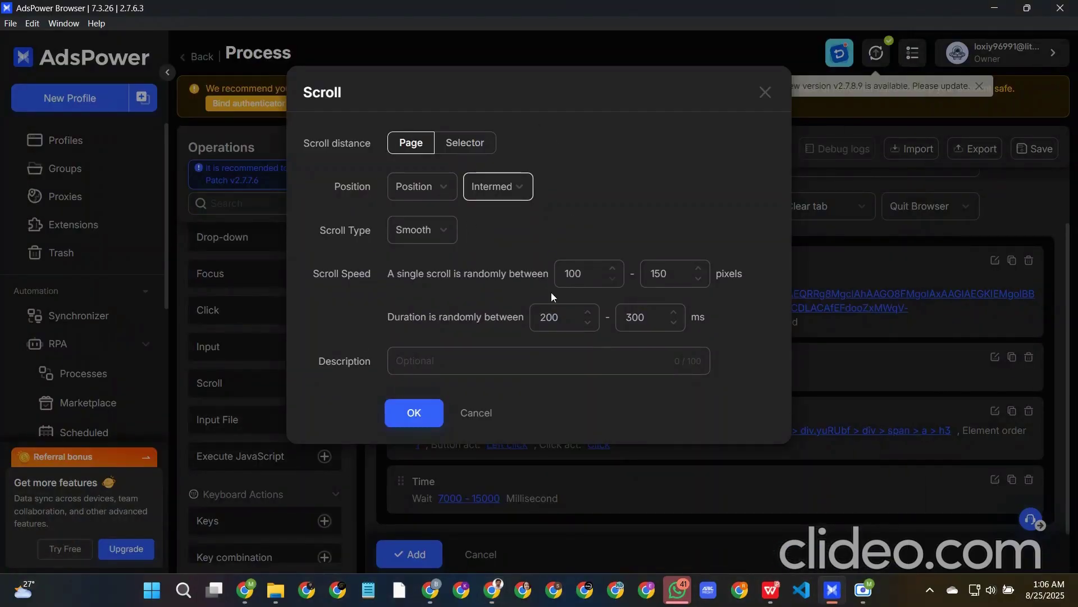
# Step: Set scroll speed to 100–350 pixels and duration to 5000–15000 ms, then add the Scroll step
pyautogui.click(569, 273)
pyautogui.click(650, 275)
pyautogui.moveTo(656, 273); pyautogui.dragTo(623, 285)
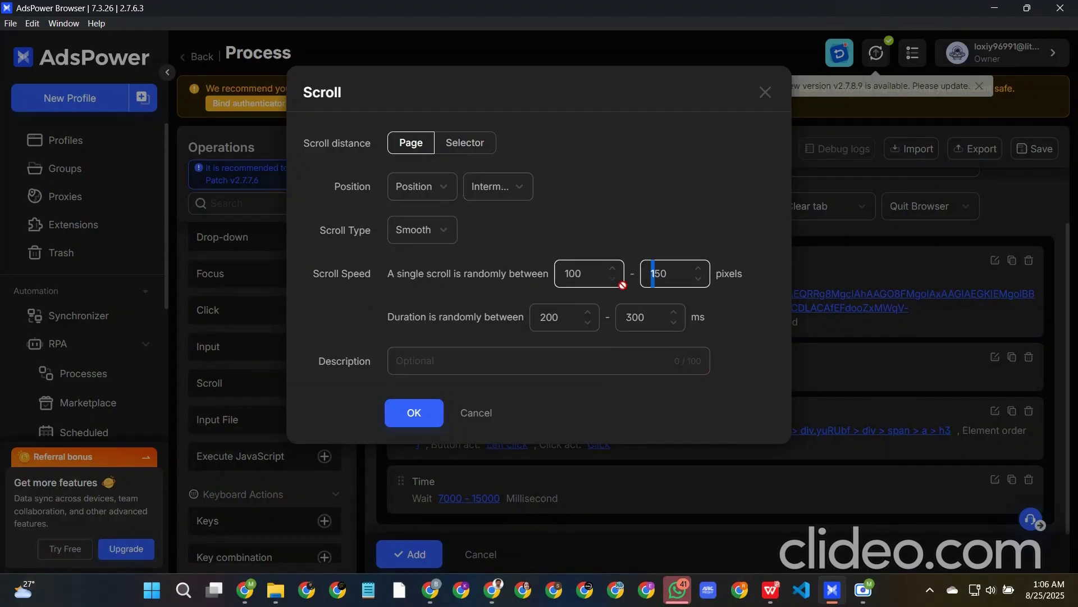
pyautogui.write('3')
pyautogui.click(574, 318)
pyautogui.moveTo(547, 319); pyautogui.dragTo(493, 334)
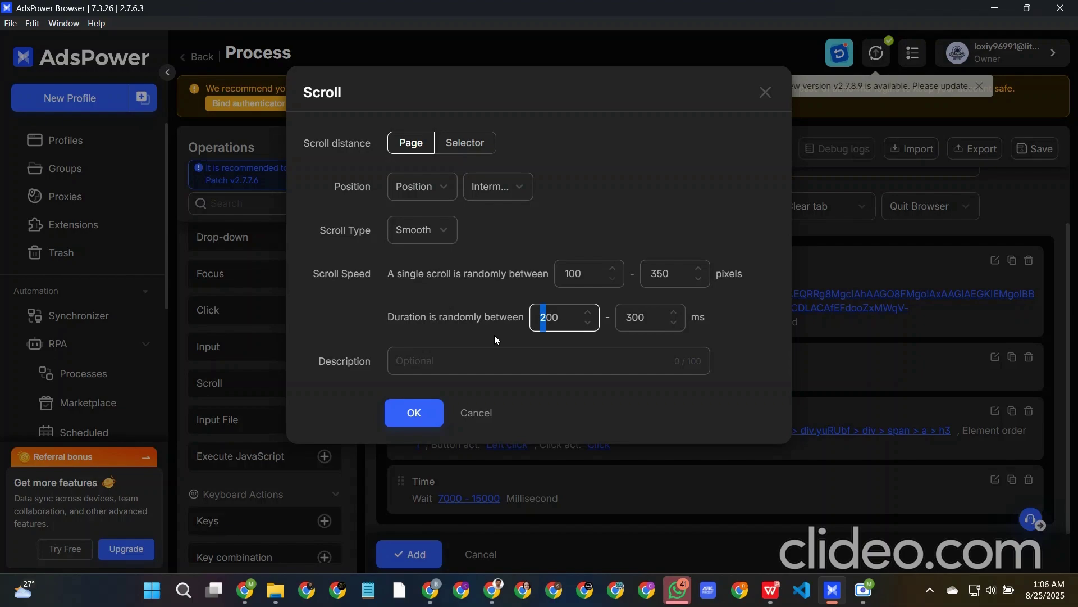
pyautogui.write('50')
pyautogui.click(631, 323)
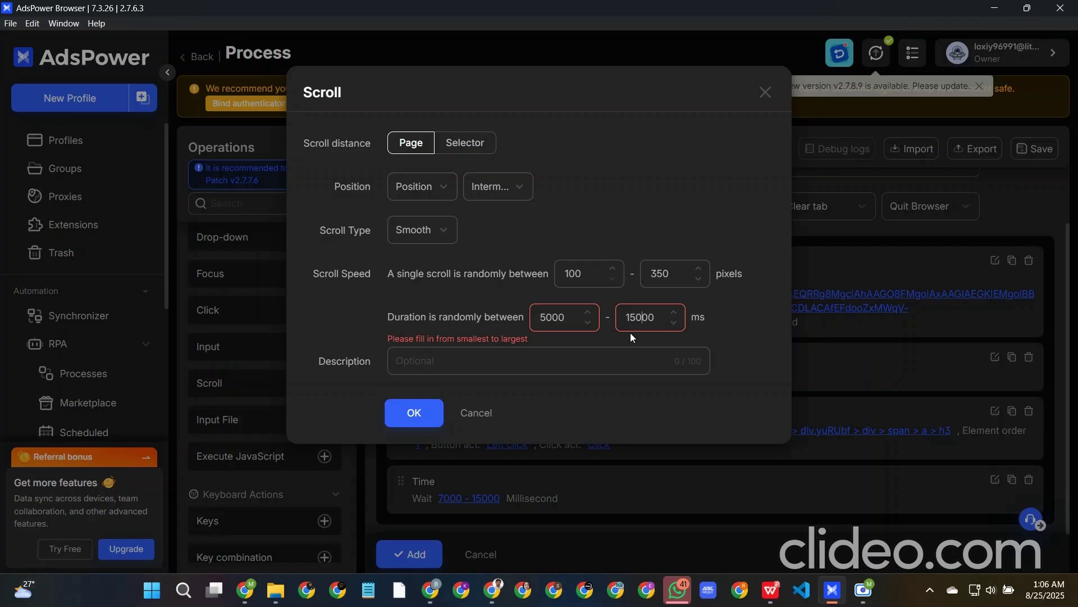
pyautogui.click(414, 413)
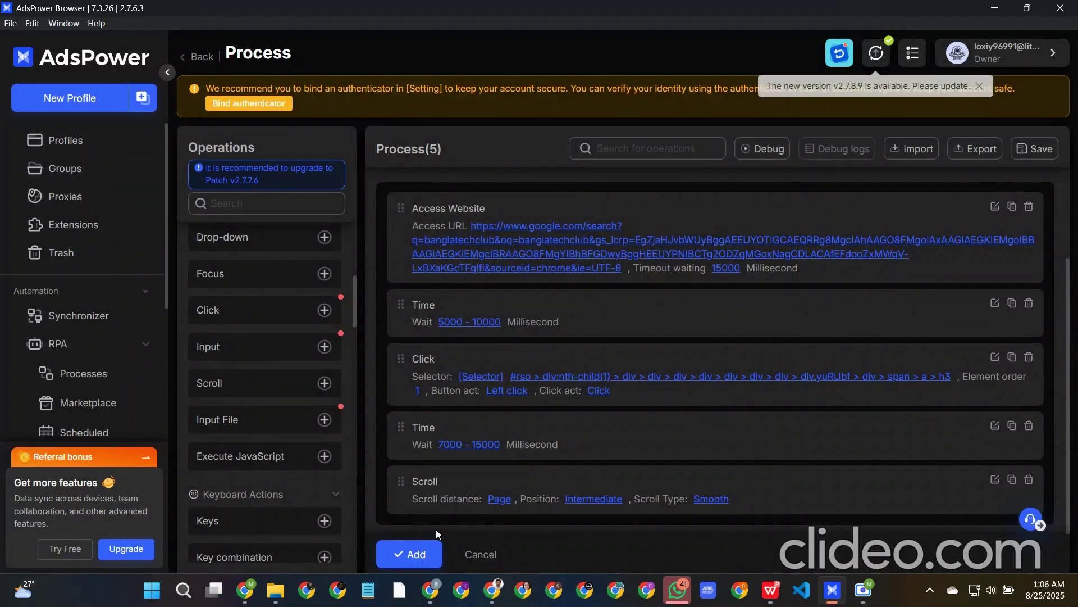